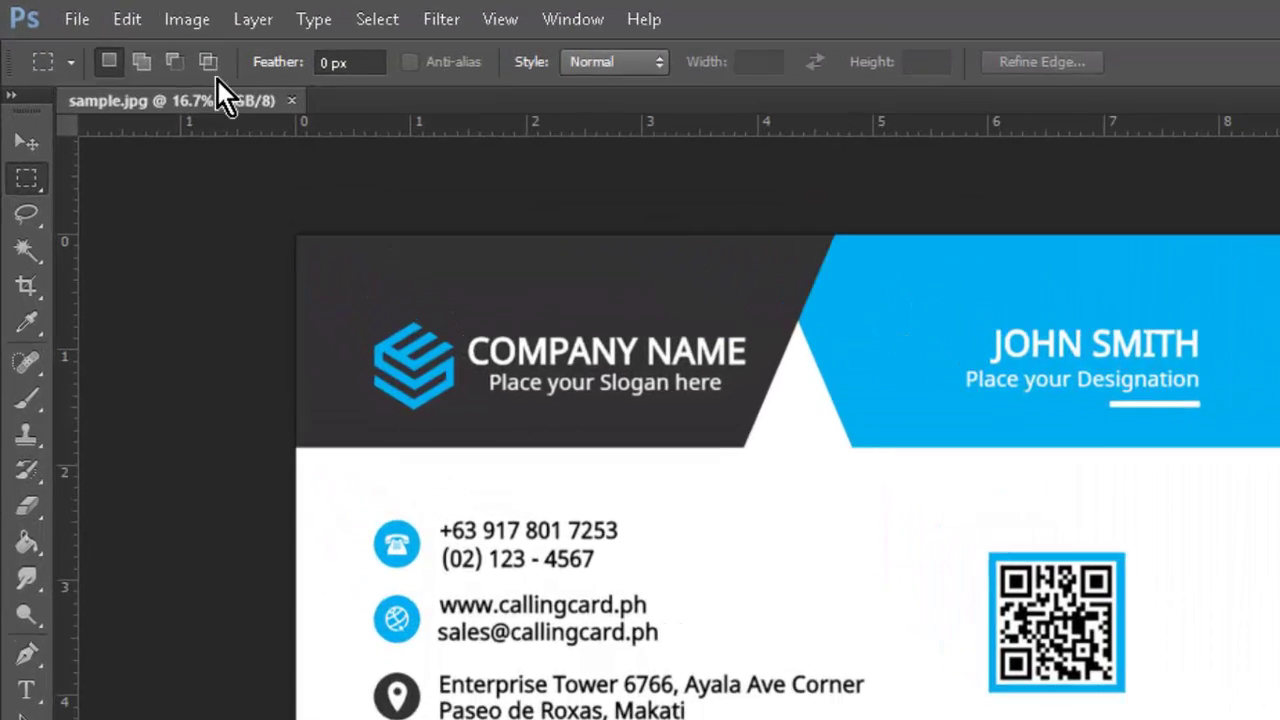
Check the business card's document size in inches and its resolution in the Image Size dialog
left_click(187, 19)
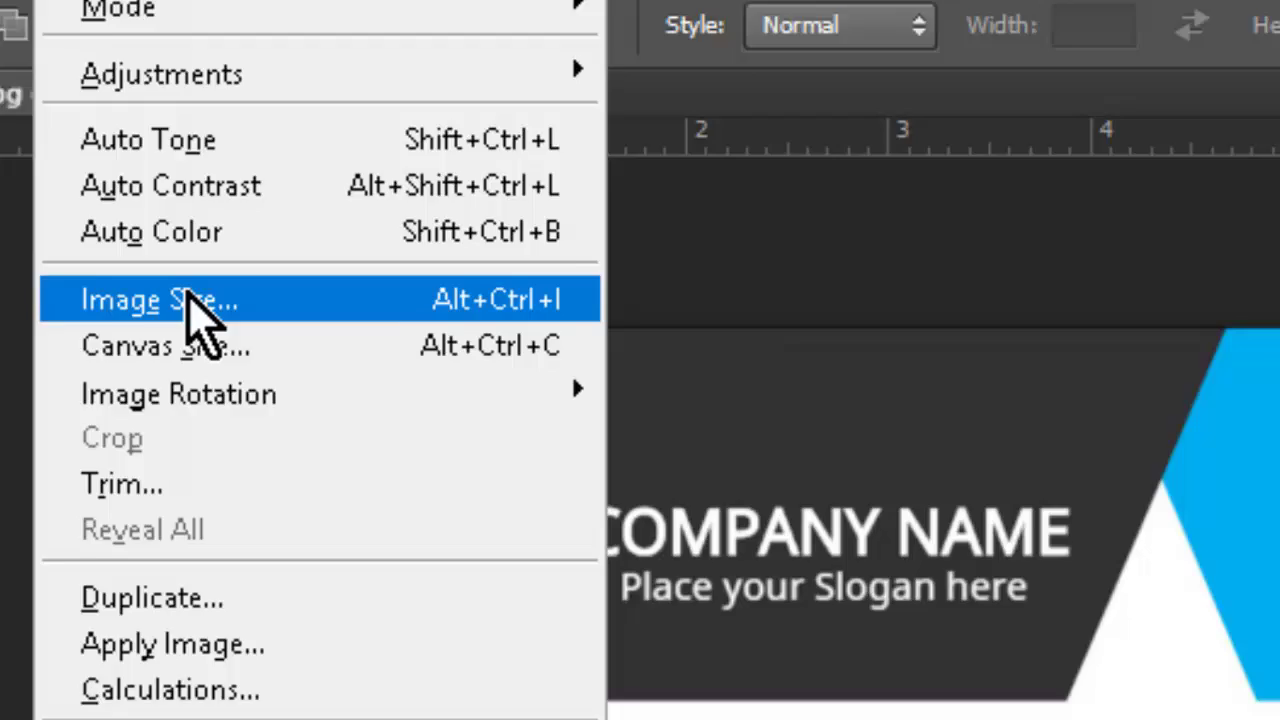
left_click(418, 385)
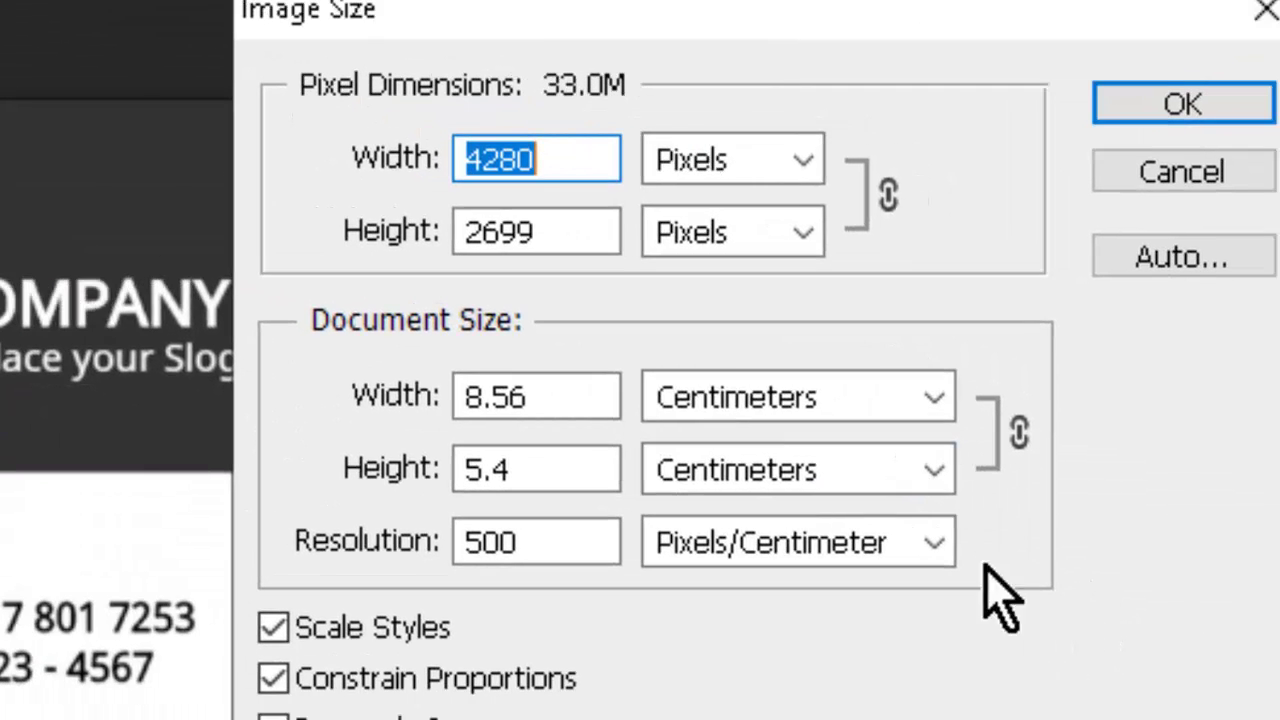
left_click(828, 410)
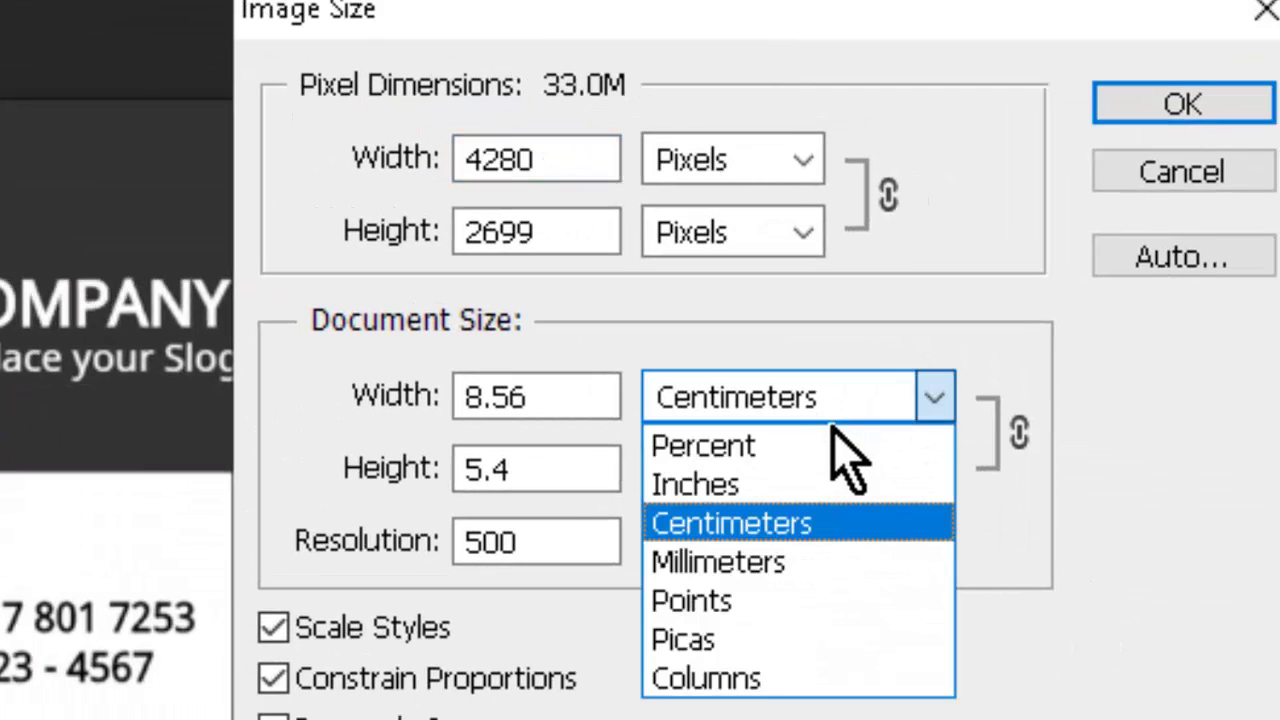
left_click(790, 490)
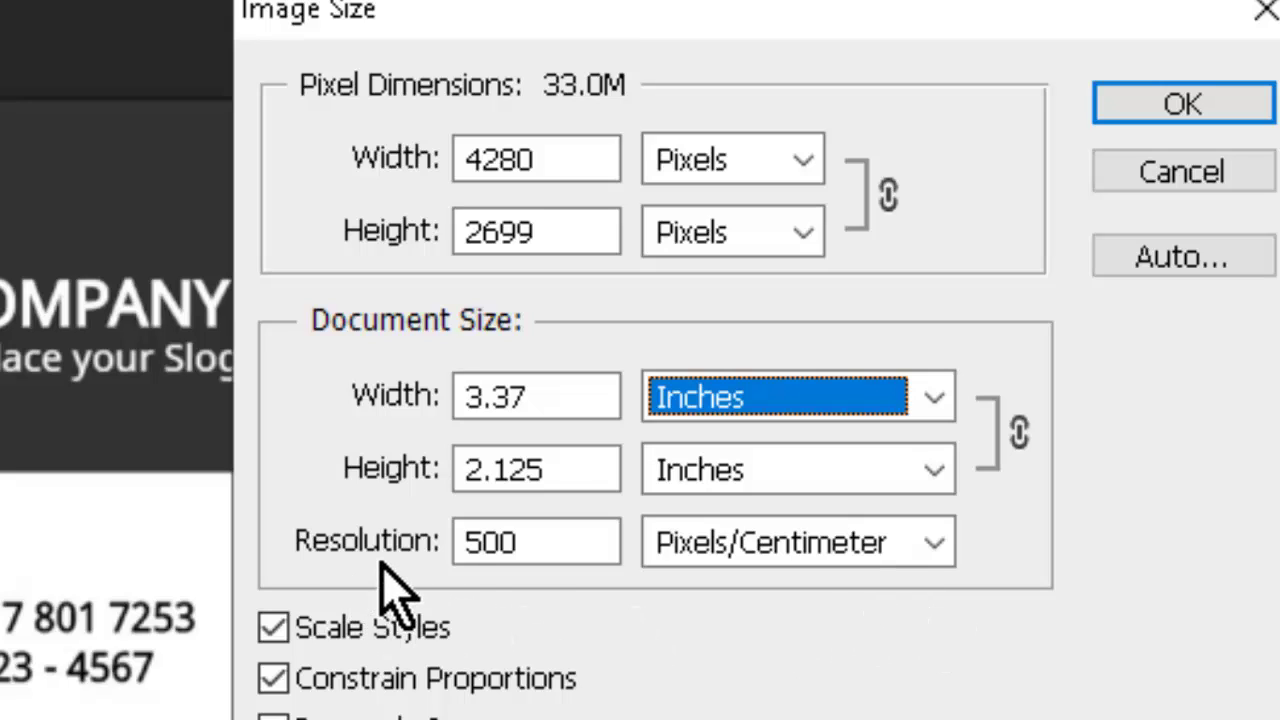
left_click(565, 558)
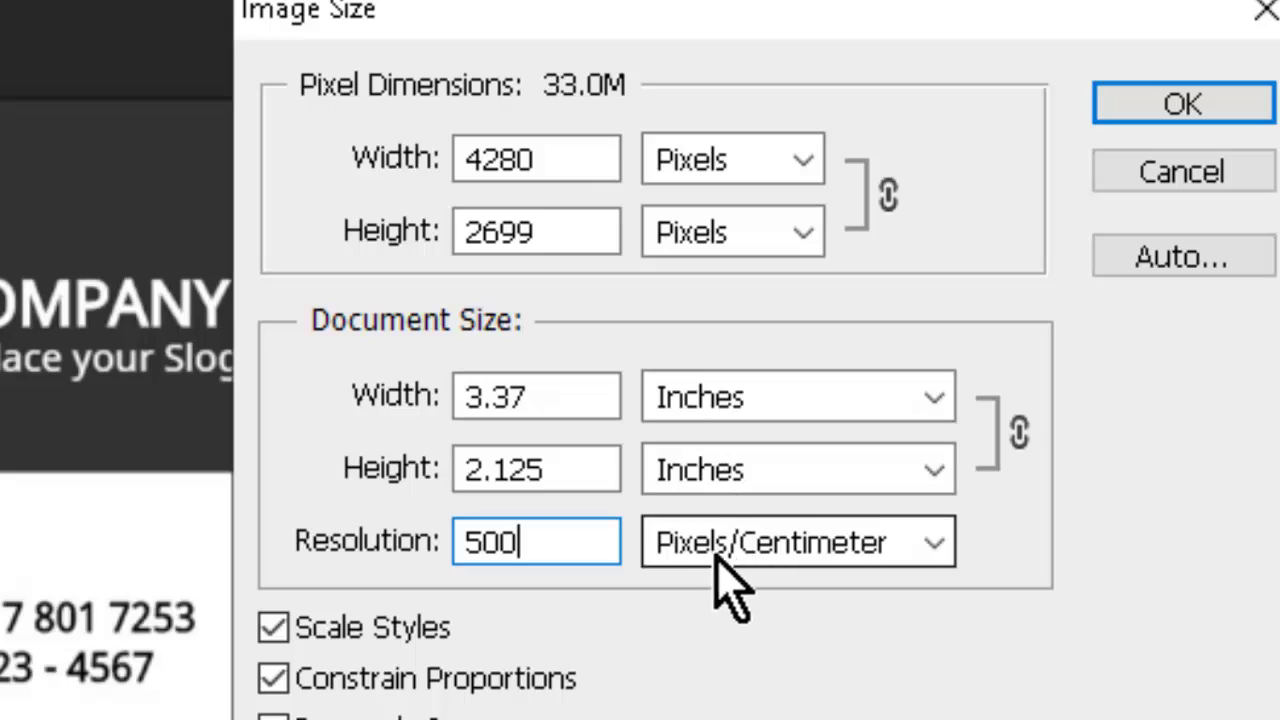
double_click(515, 545)
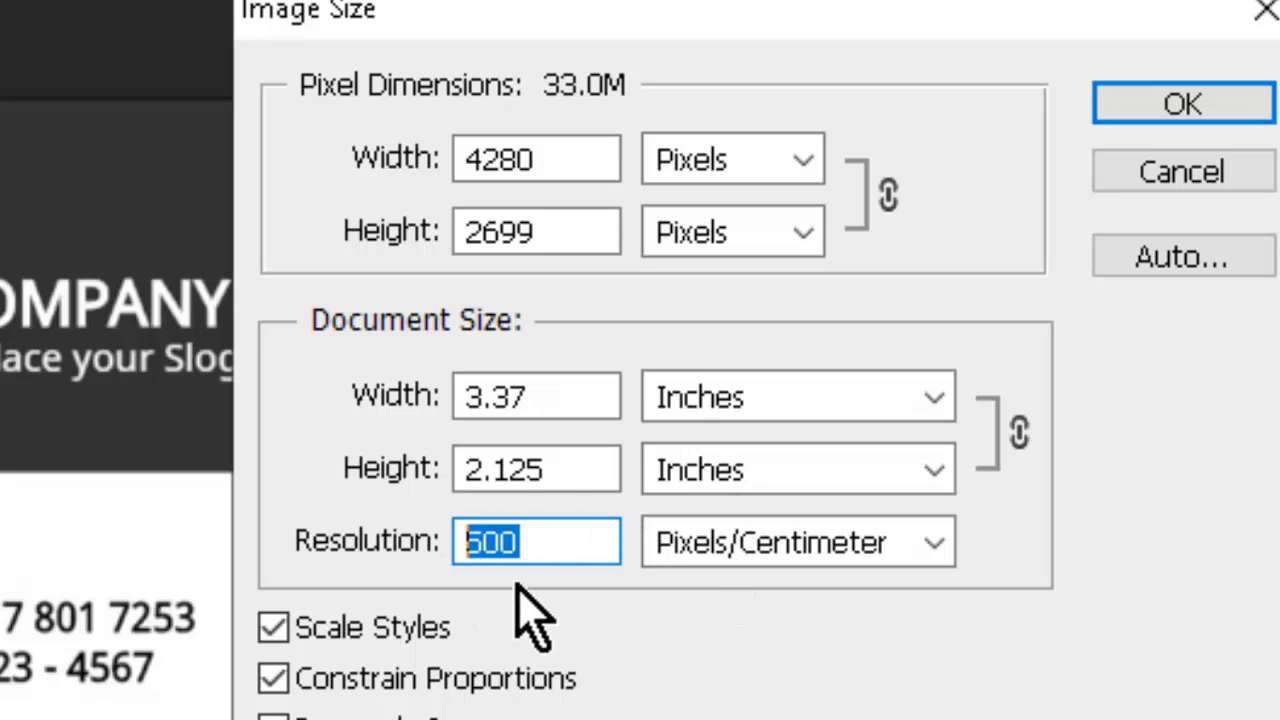
left_click(622, 572)
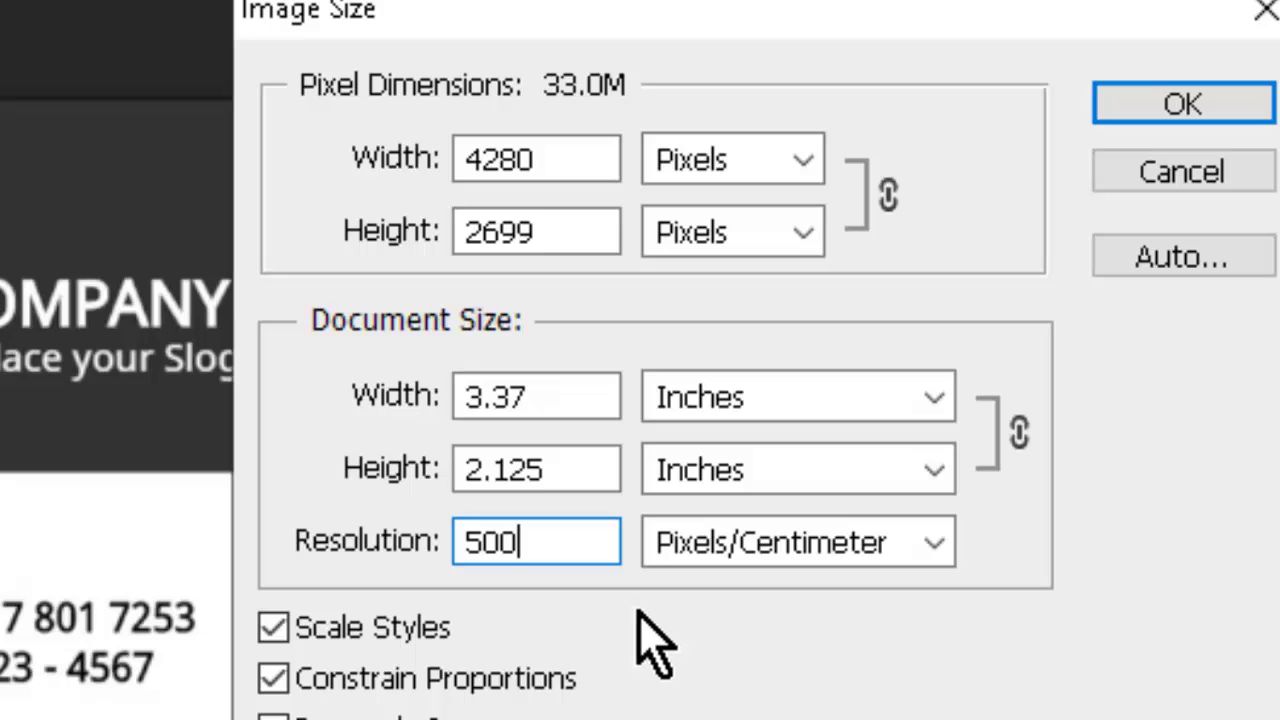
left_click(1160, 118)
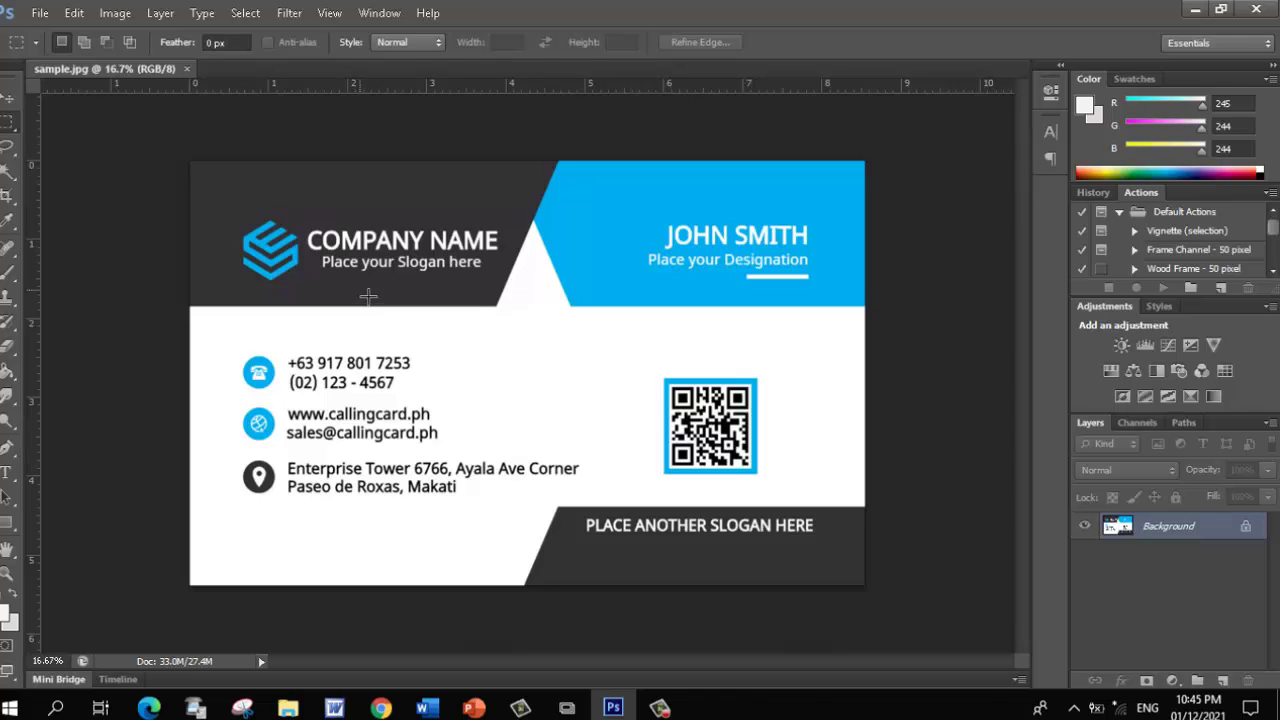
left_click(40, 13)
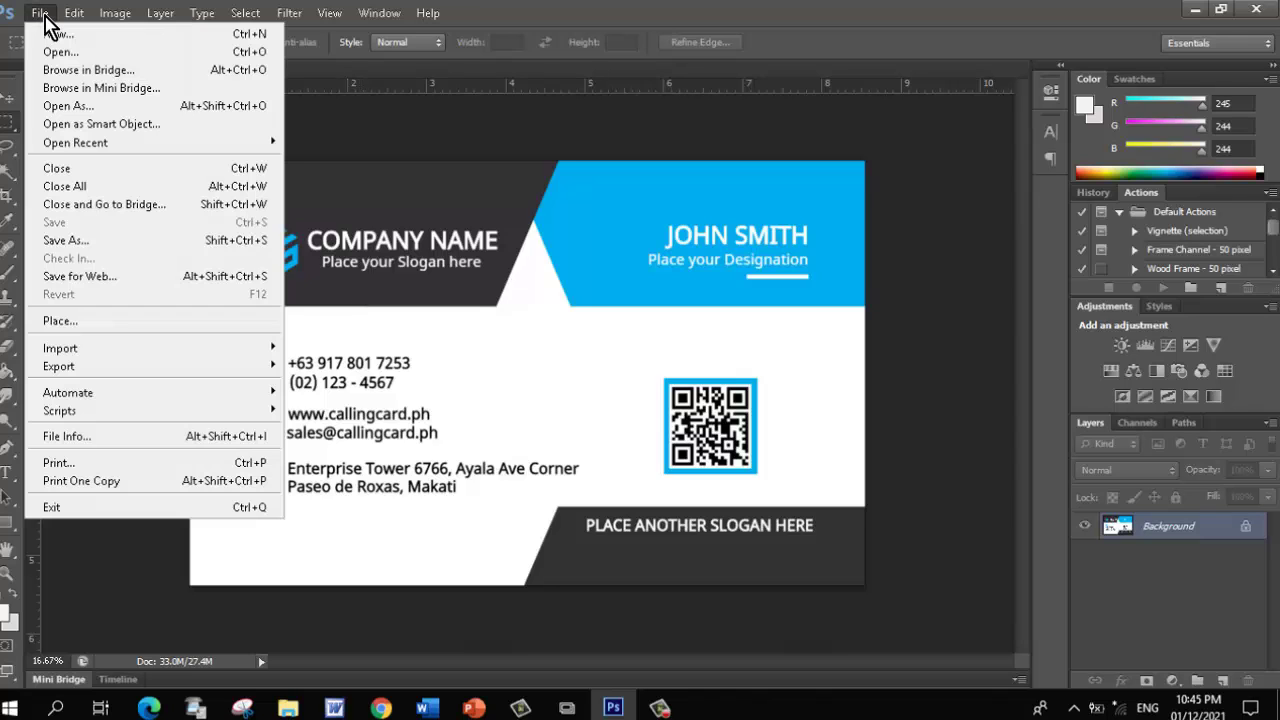
left_click(97, 247)
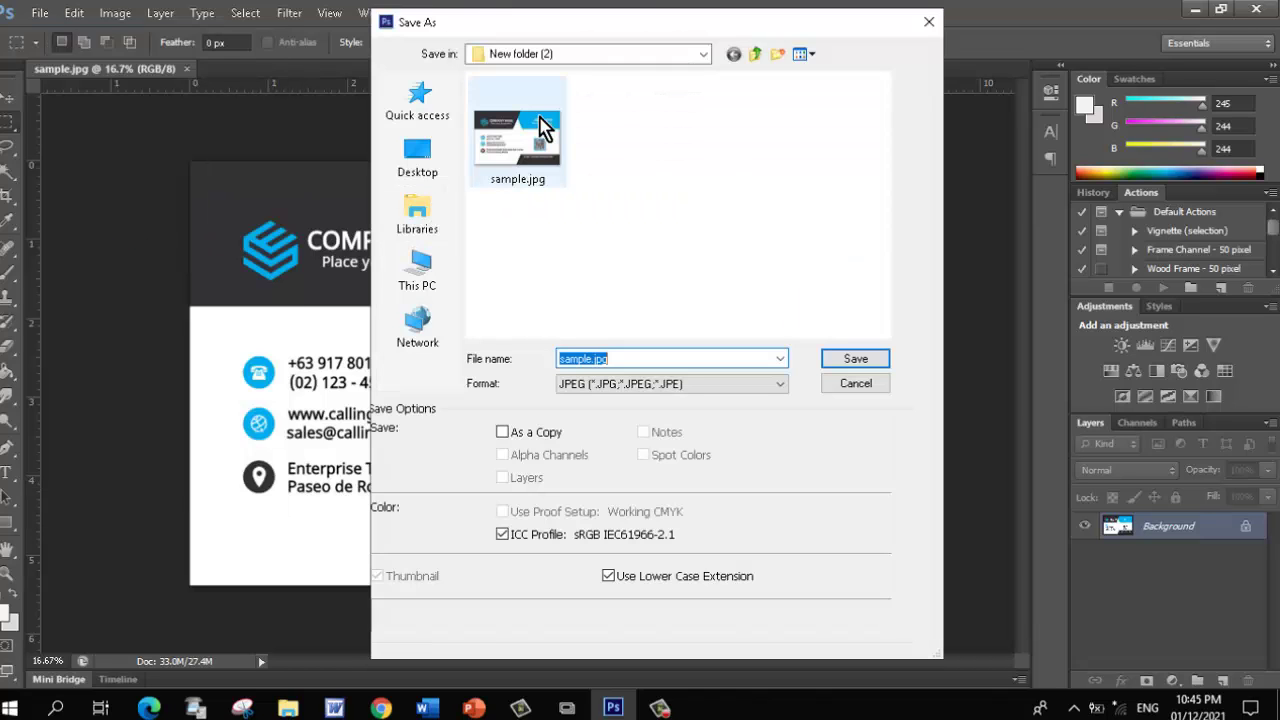
left_click(533, 163)
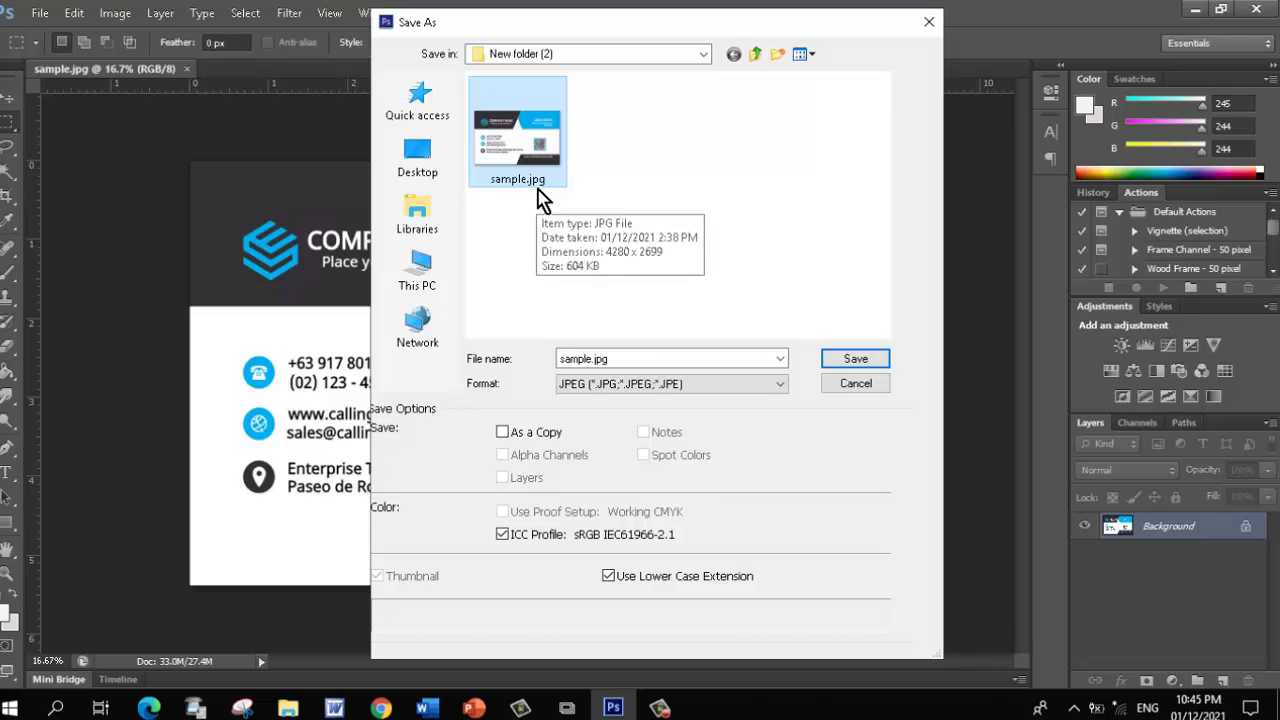
left_click(868, 388)
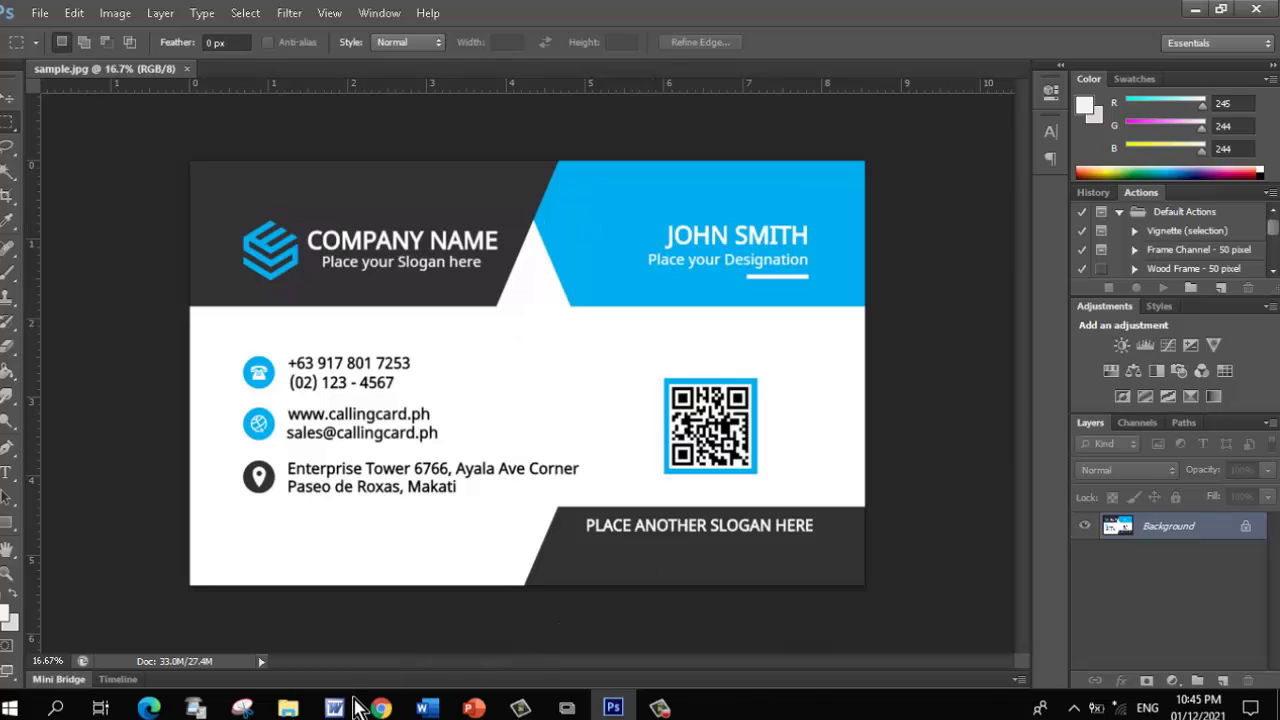
Switch to File Explorer to view sample.jpg in New folder (2), and return to Photoshop
left_click(288, 708)
left_click(540, 446)
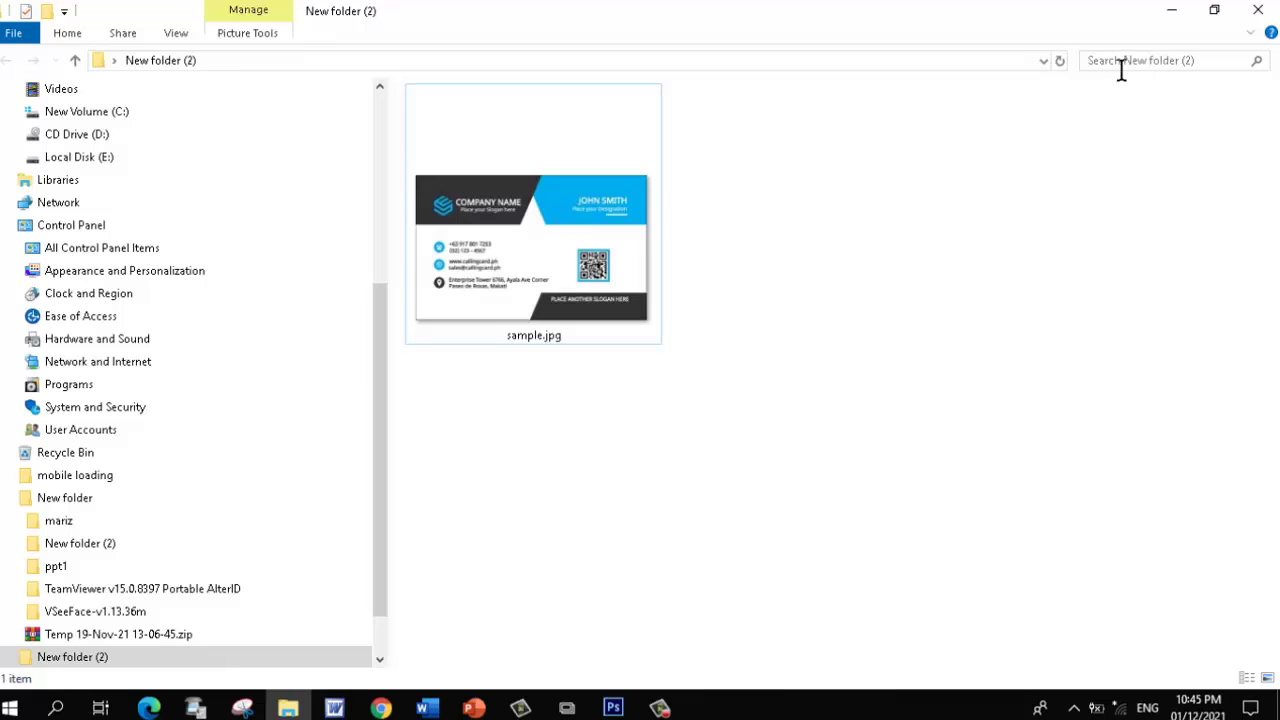
left_click(1168, 14)
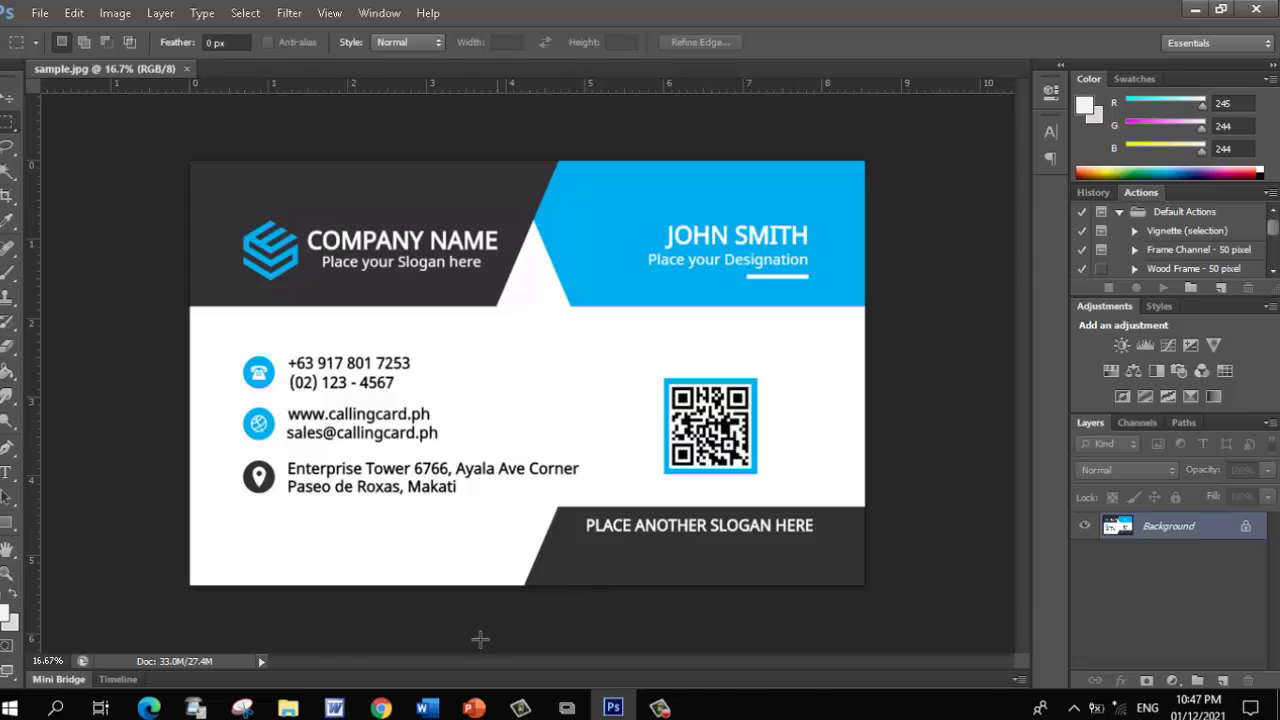
In File Explorer's New folder (2), copy sample.jpg and paste nine duplicates of it into the same folder
left_click(288, 708)
left_click(510, 250)
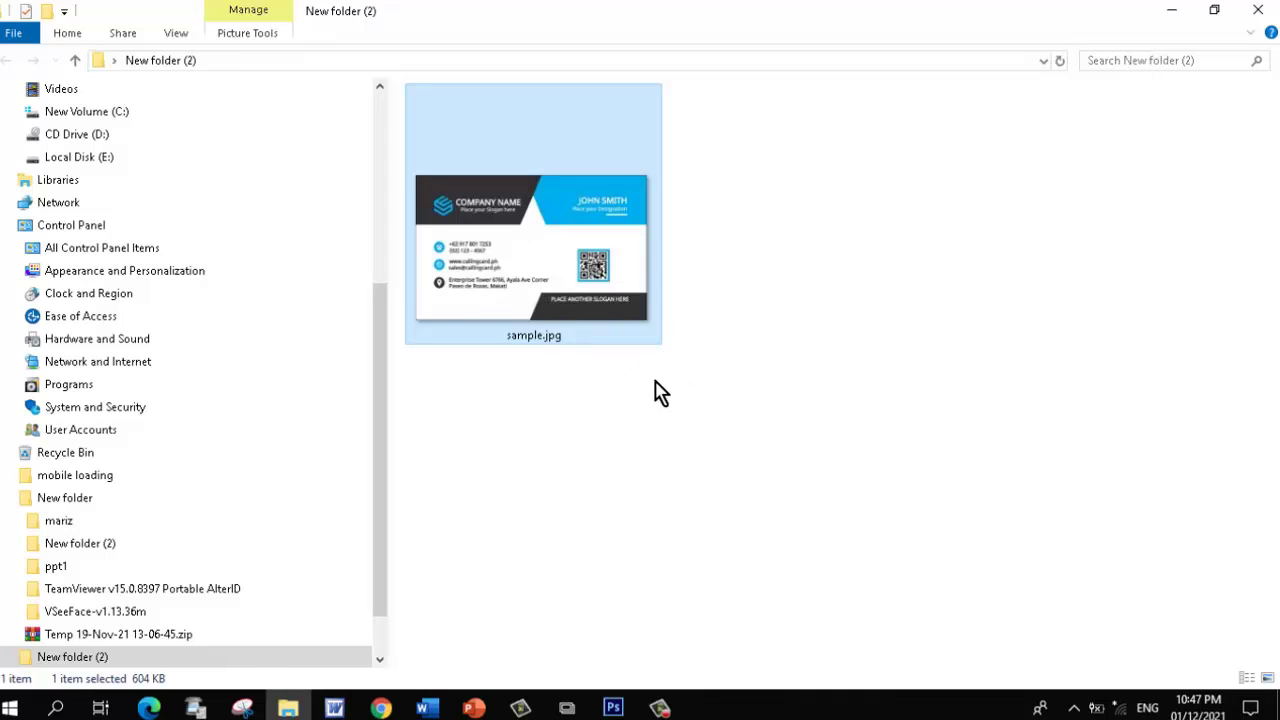
left_click(704, 332)
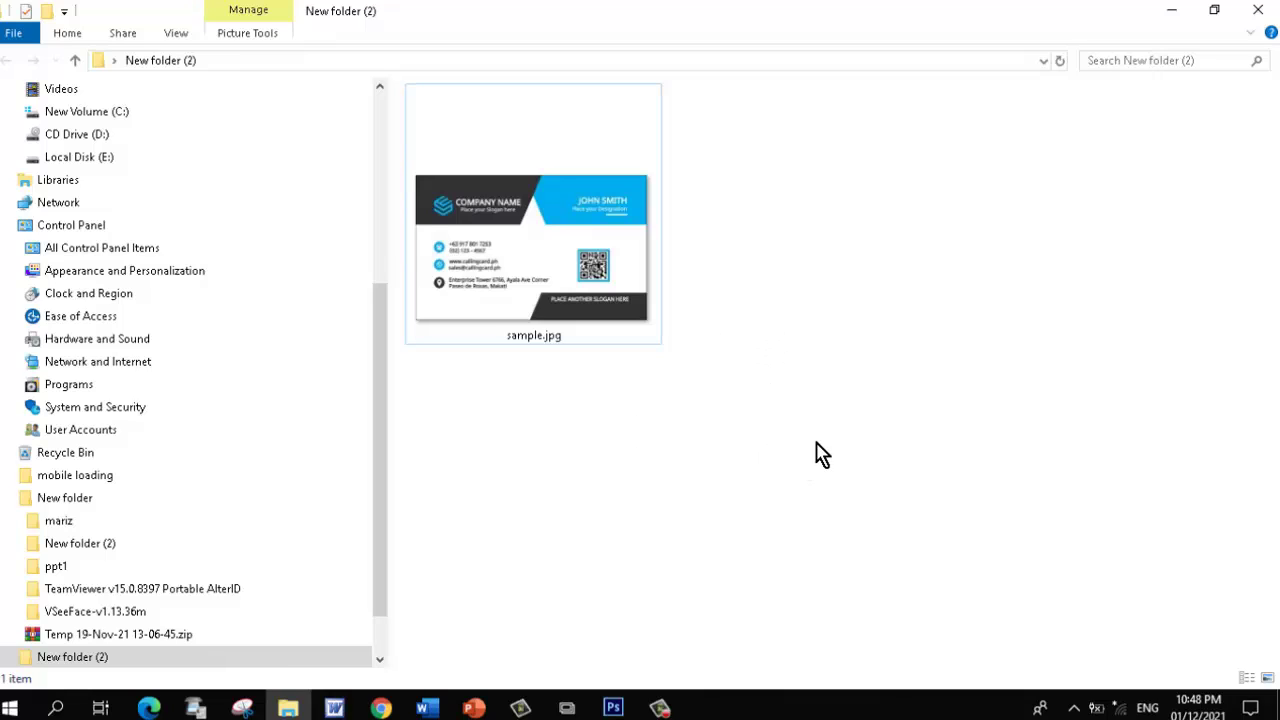
key("ctrl+v")
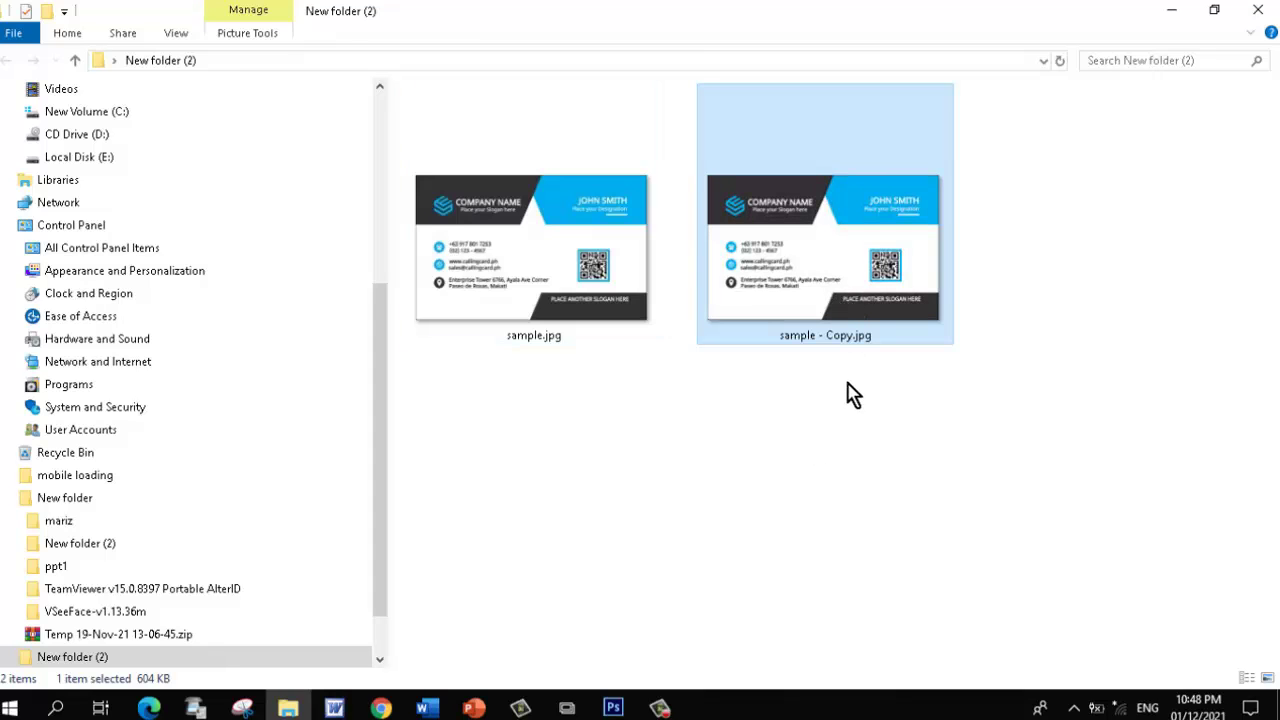
key("ctrl+v")
key("ctrl+v")
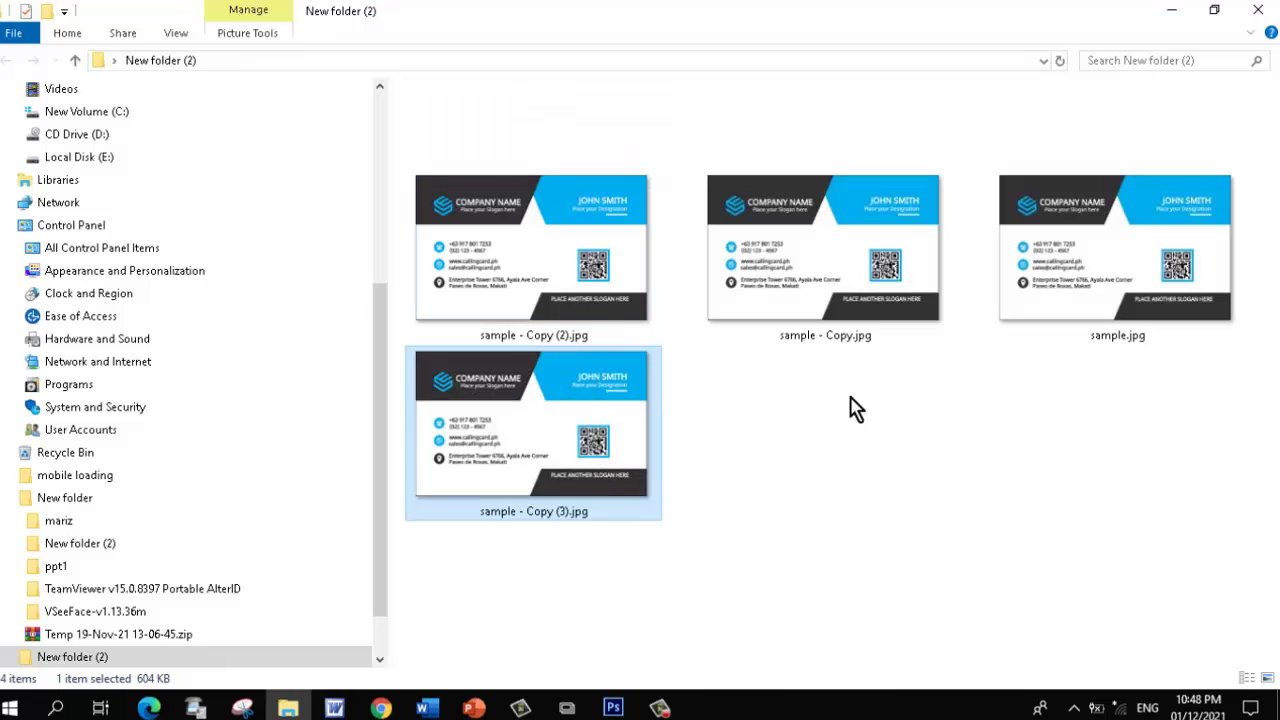
key("ctrl+v")
key("ctrl+v")
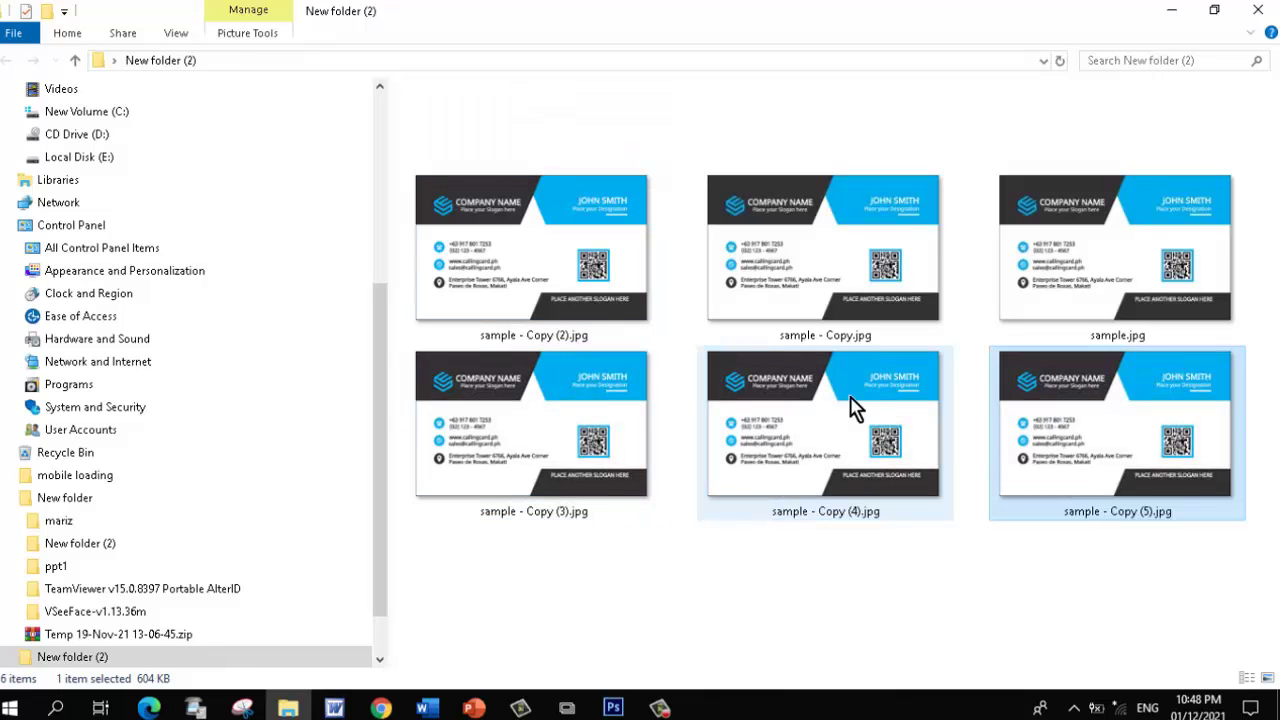
key("ctrl+v")
key("ctrl+v")
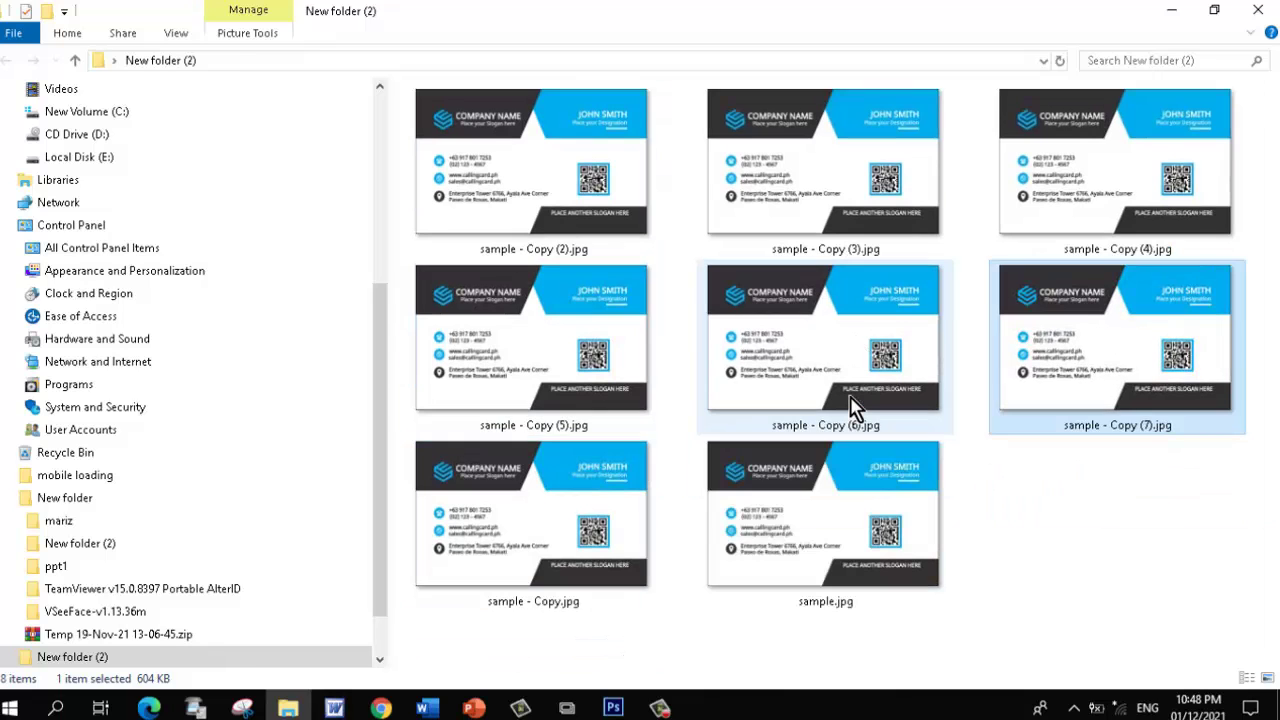
key("ctrl+v")
key("ctrl+v")
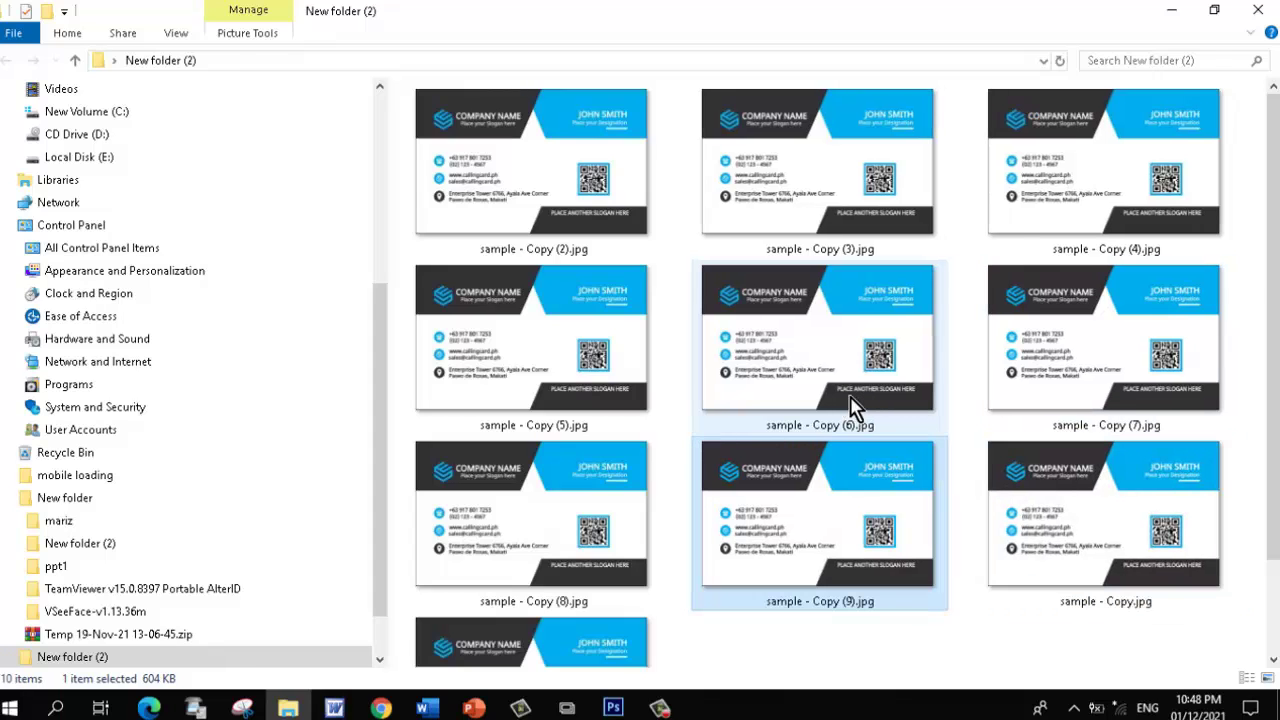
scroll(848, 408, "down", 2)
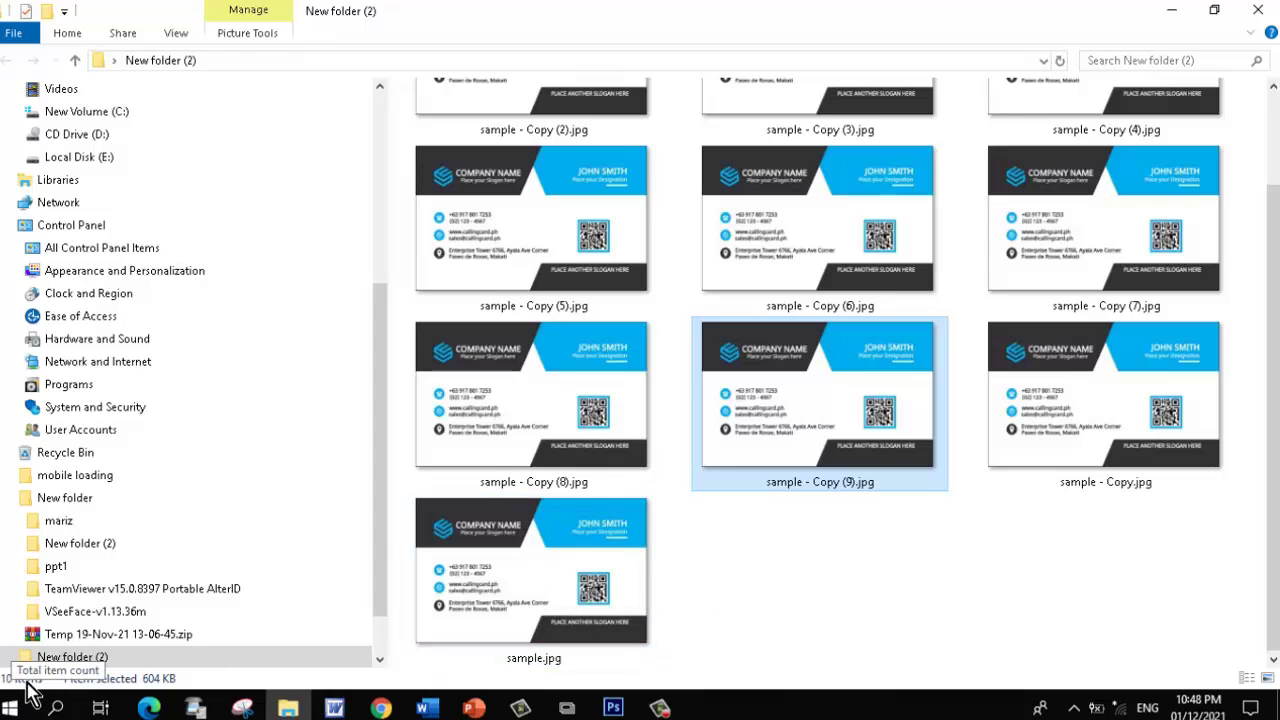
scroll(766, 457, "up", 2)
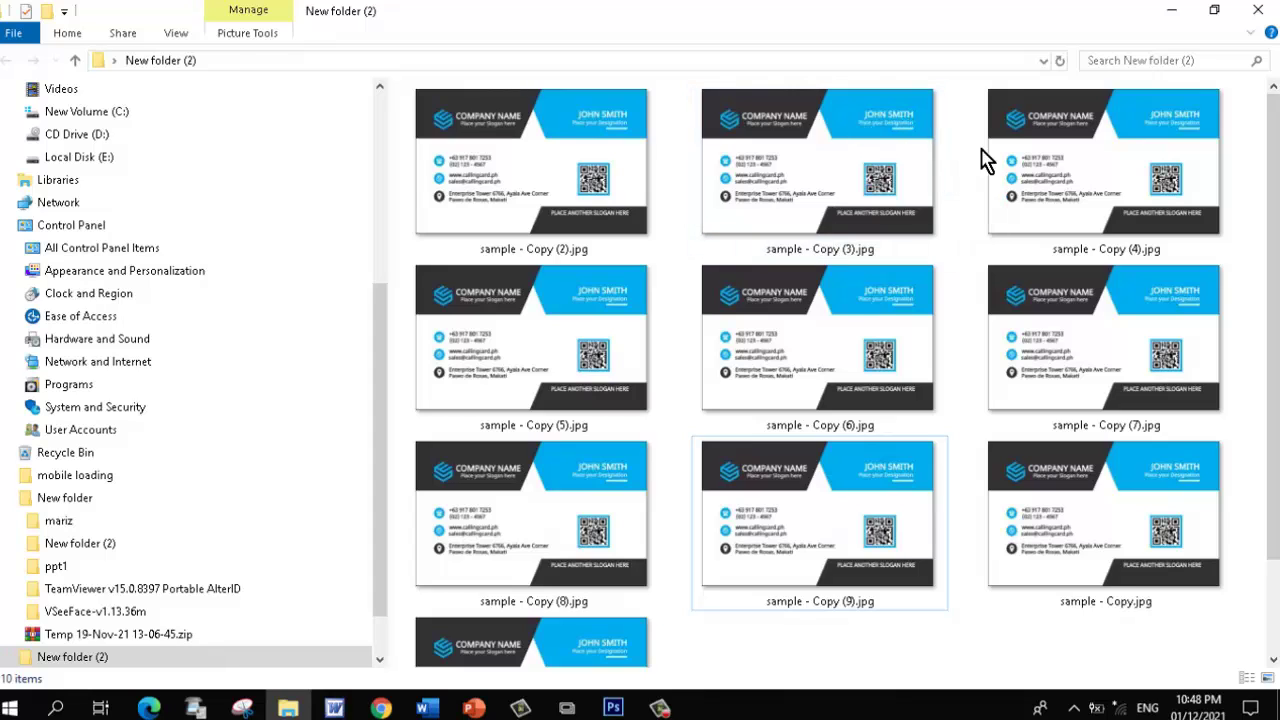
Switch back to Photoshop and start Contact Sheet II with Desktop's New folder (2) as the source images folder
left_click(1178, 18)
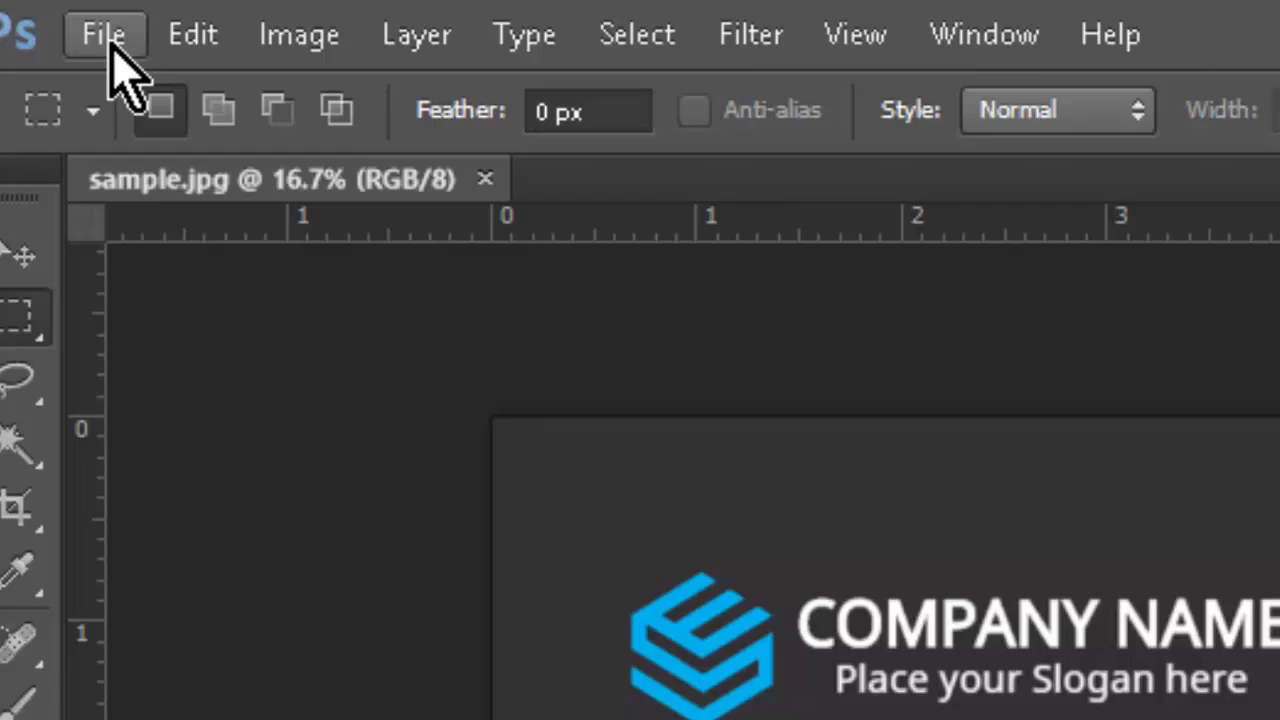
left_click(40, 13)
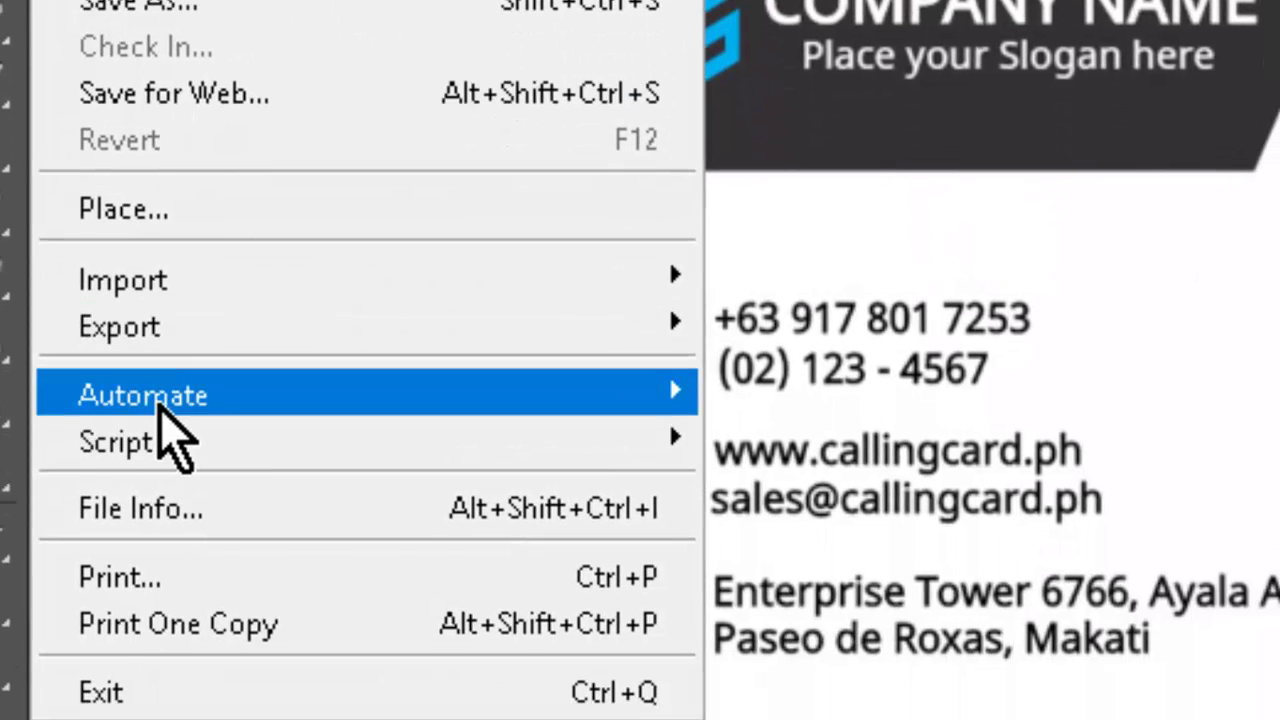
mouse_move(158, 403)
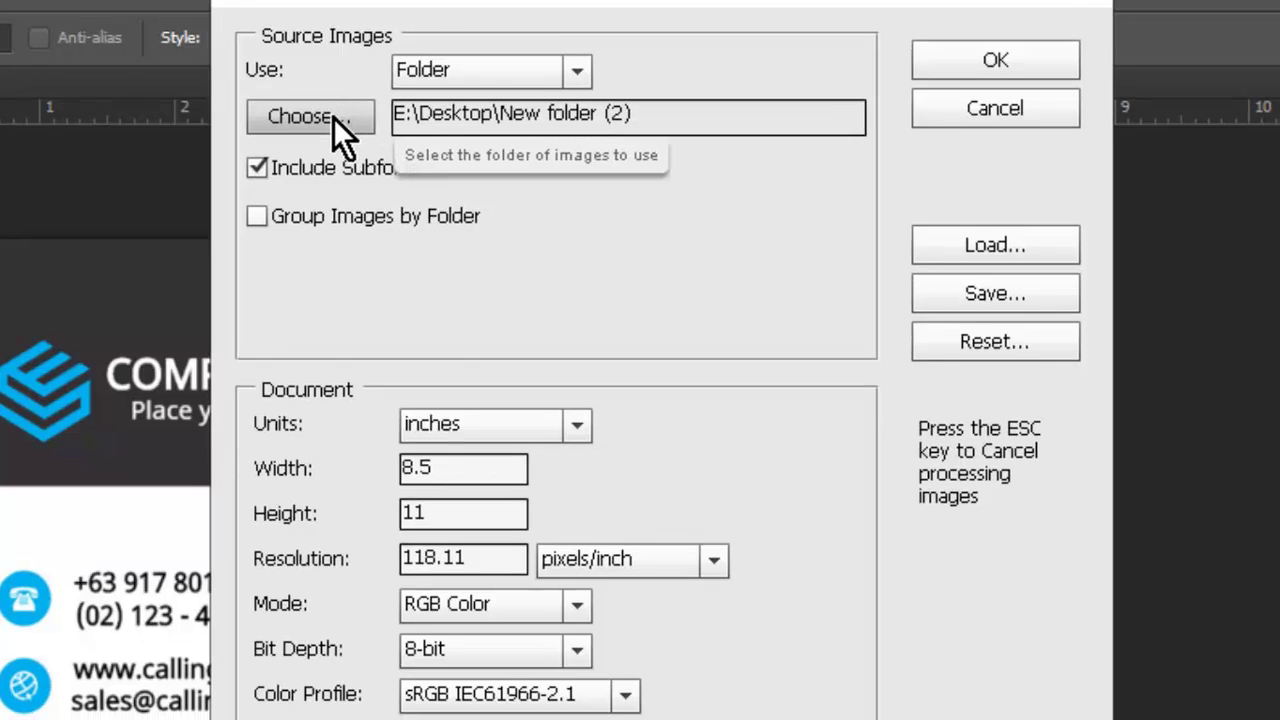
left_click(335, 124)
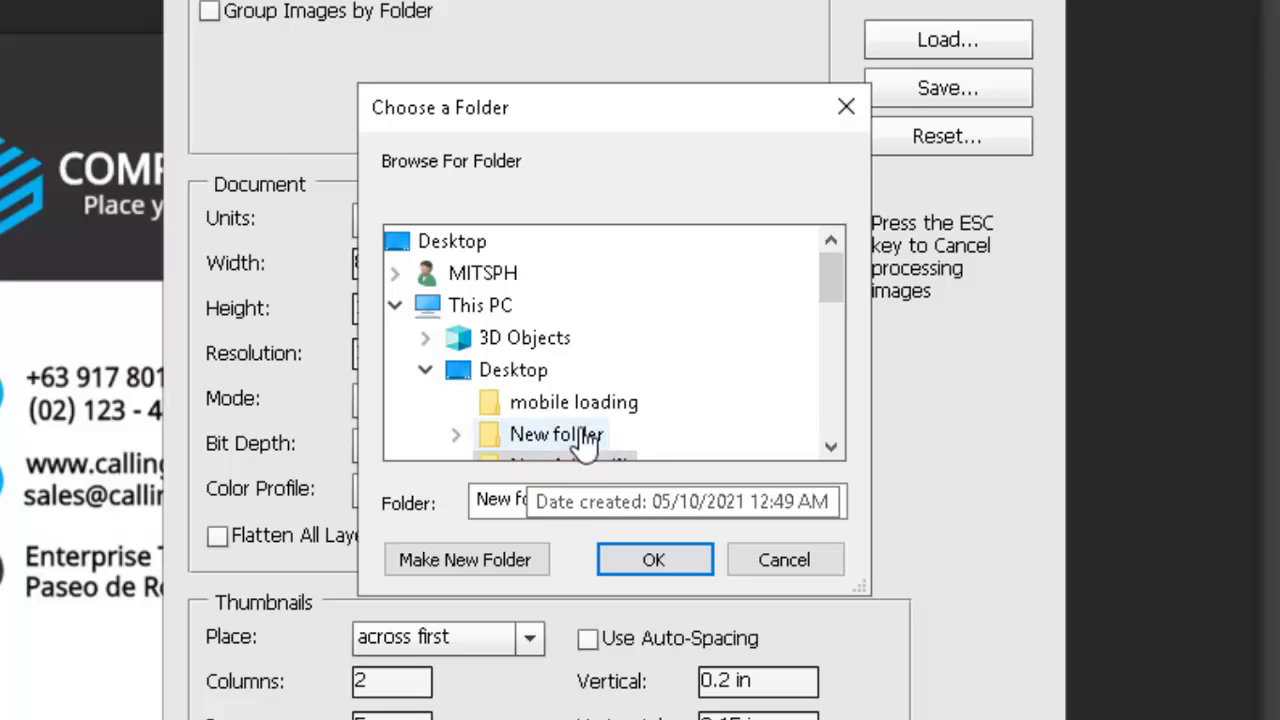
left_click_drag(833, 279, 836, 295)
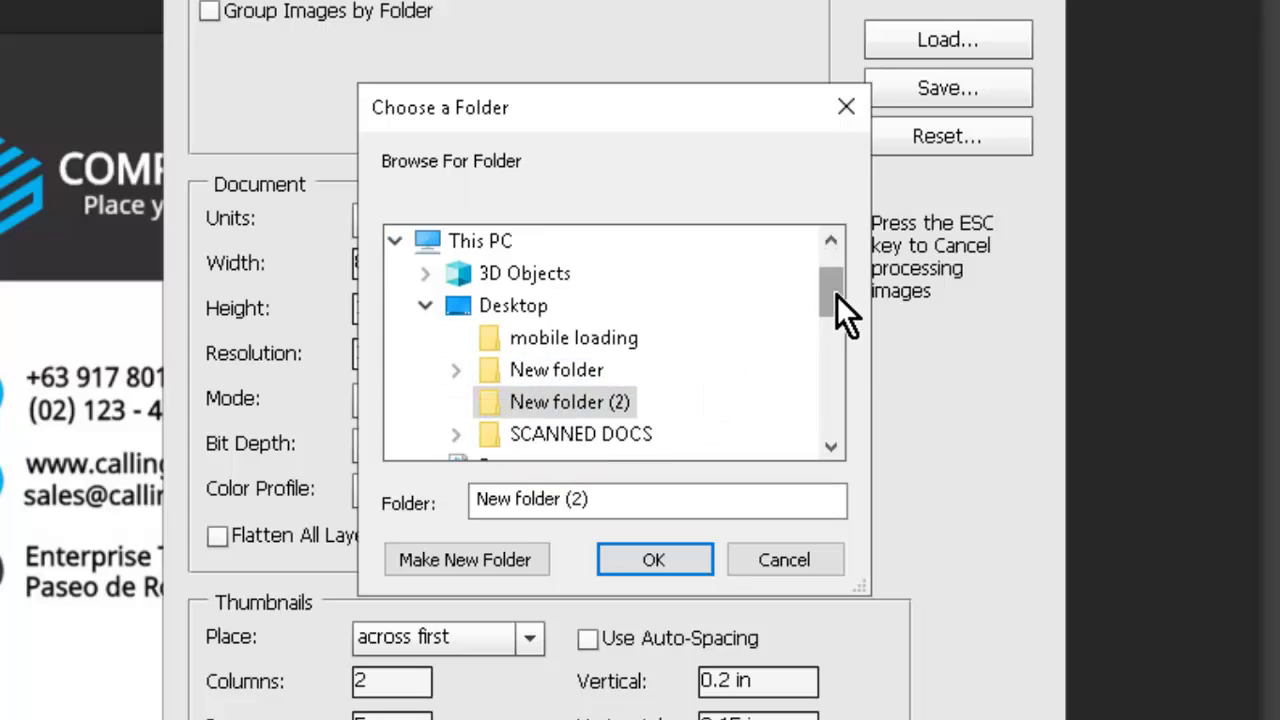
left_click(521, 308)
left_click(573, 408)
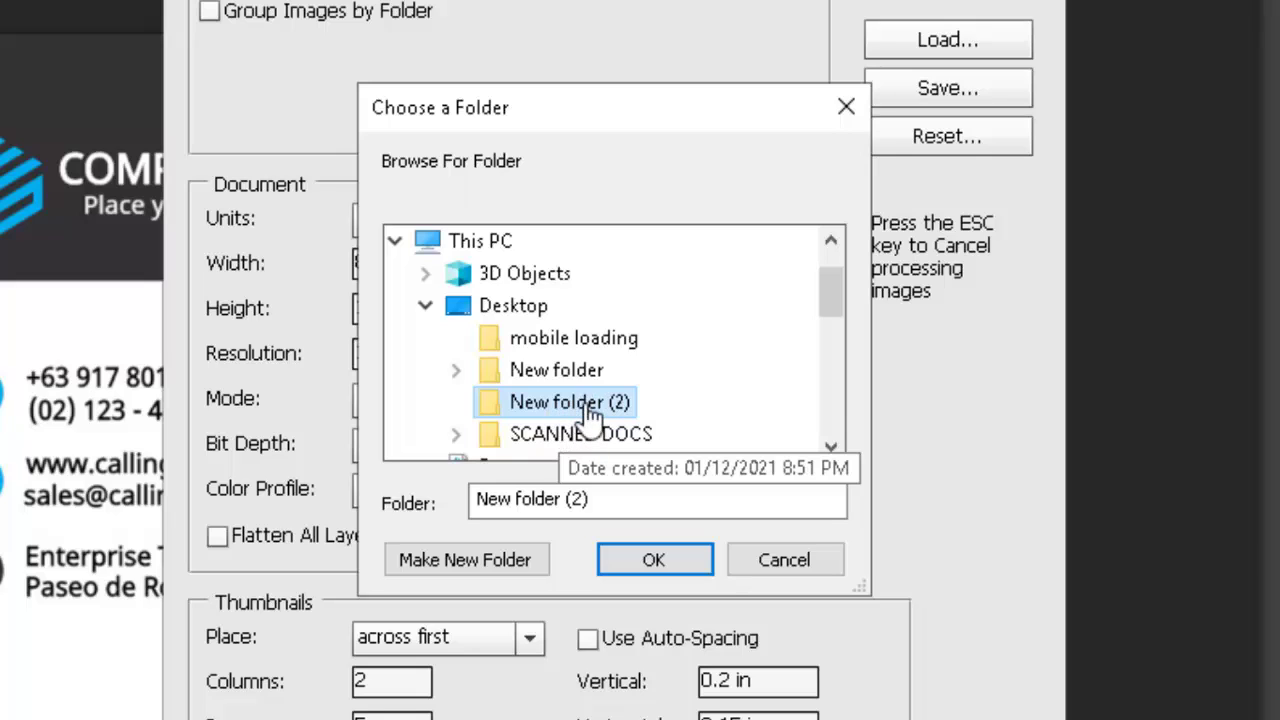
left_click(654, 560)
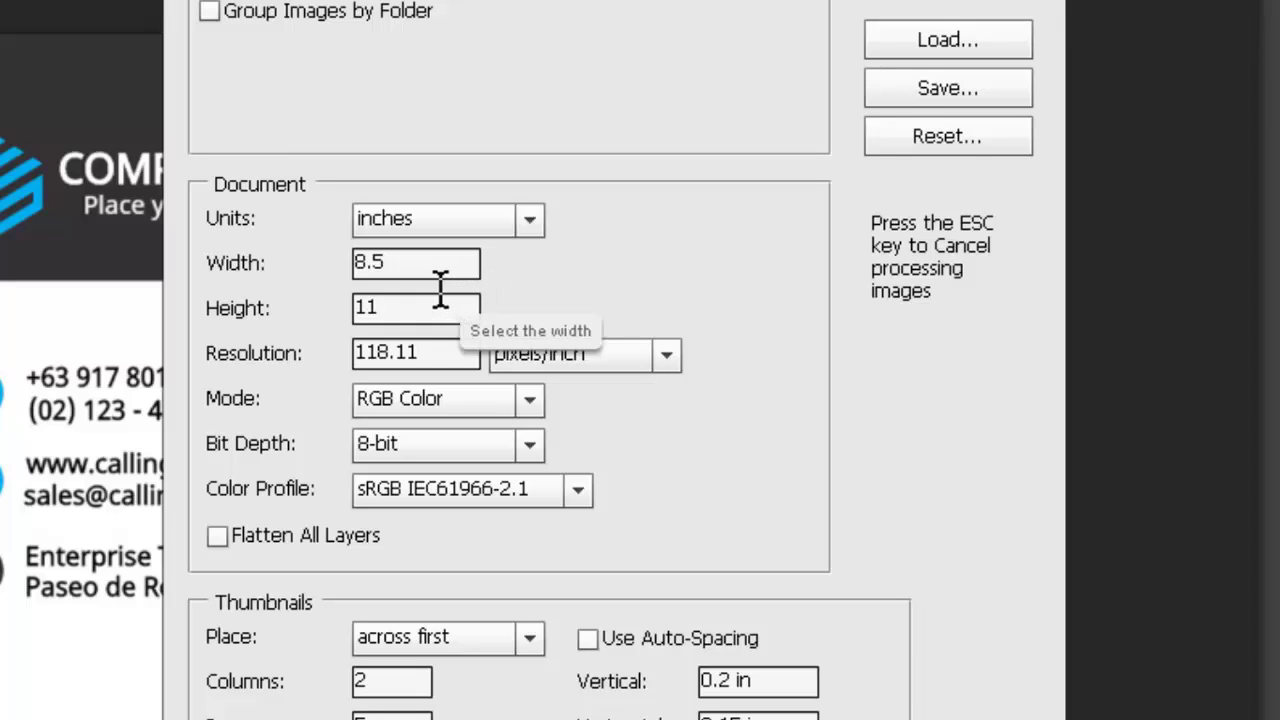
Review the contact sheet's document width and height and the effect of Use Auto-Spacing, leaving that option off
left_click_drag(440, 285, 366, 288)
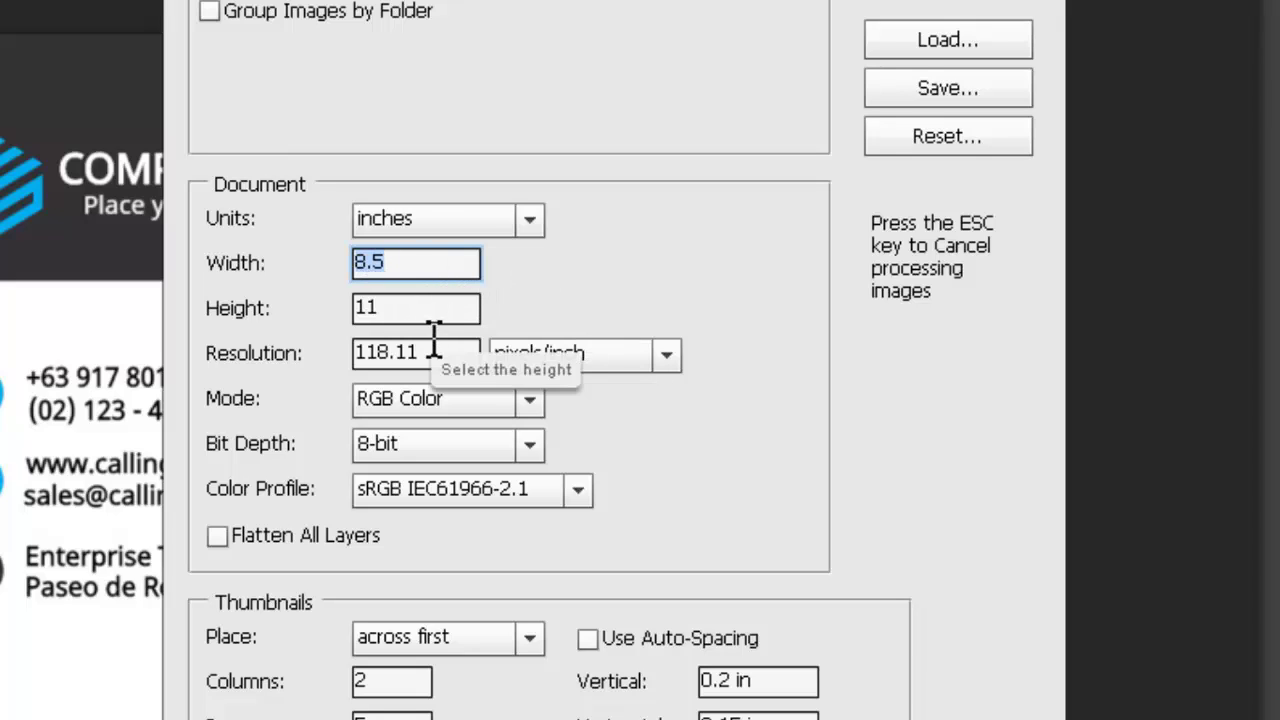
left_click_drag(432, 318, 367, 347)
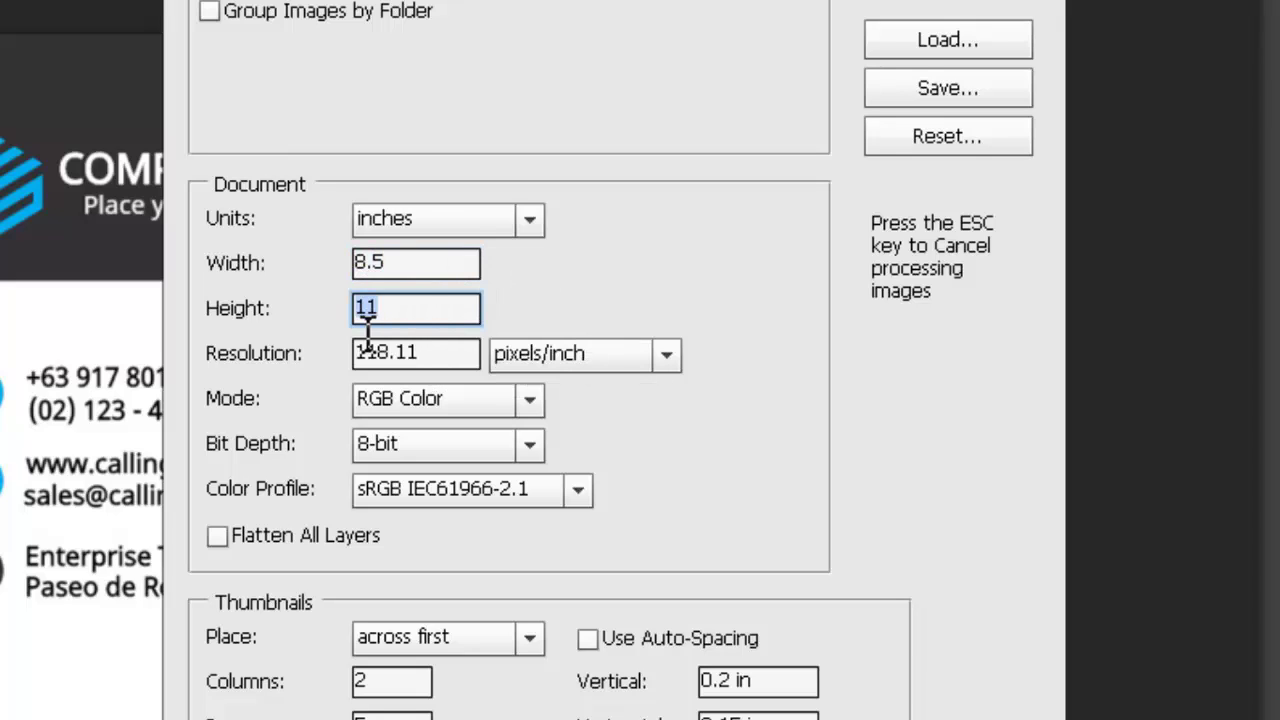
left_click(453, 275)
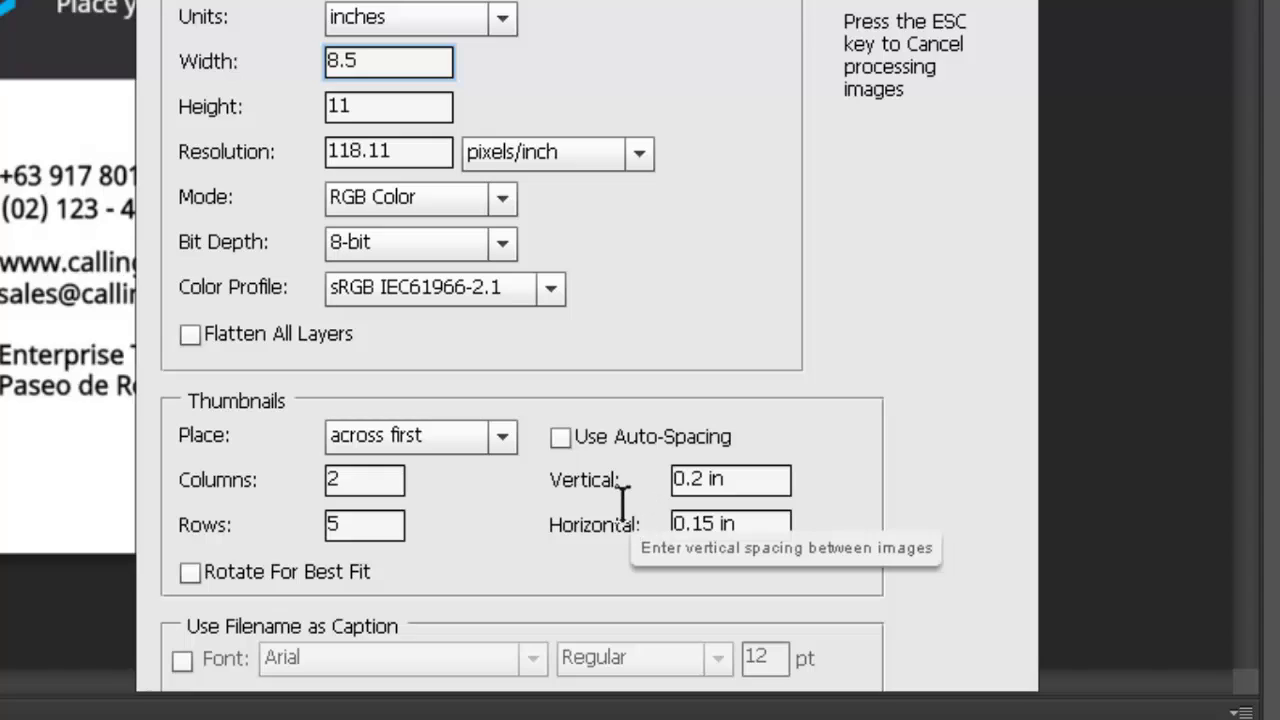
left_click(569, 437)
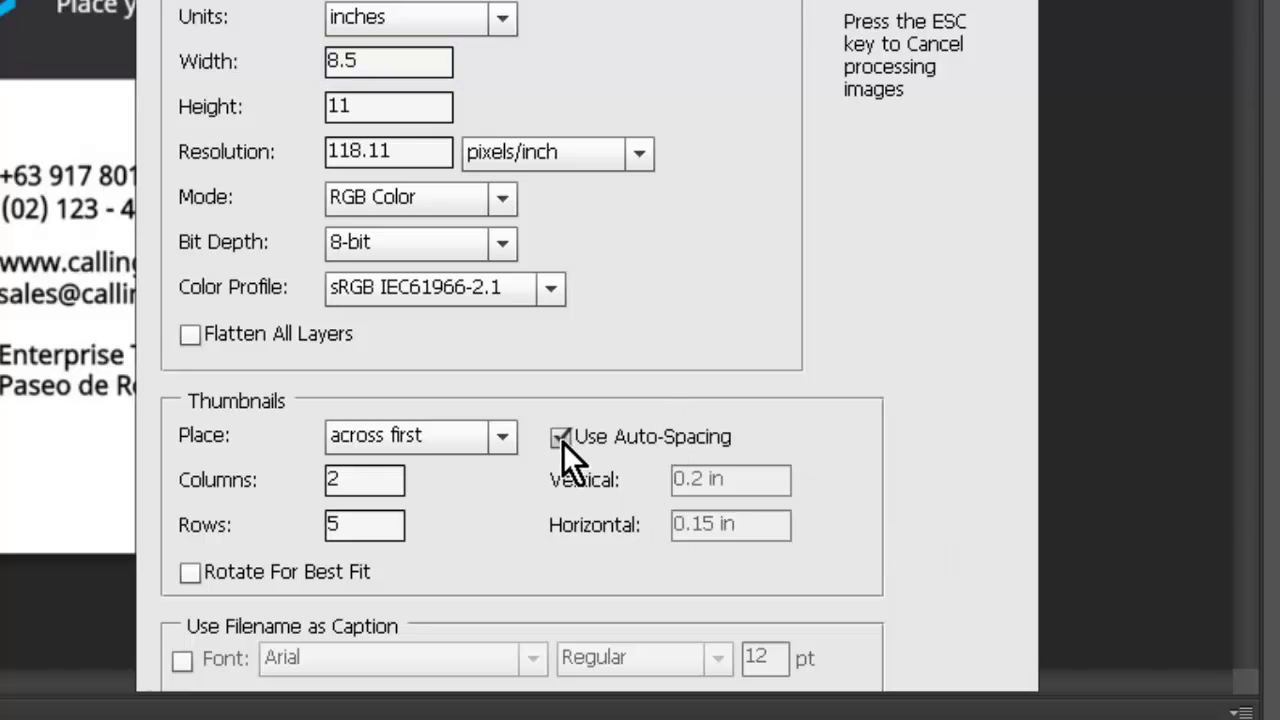
left_click(561, 439)
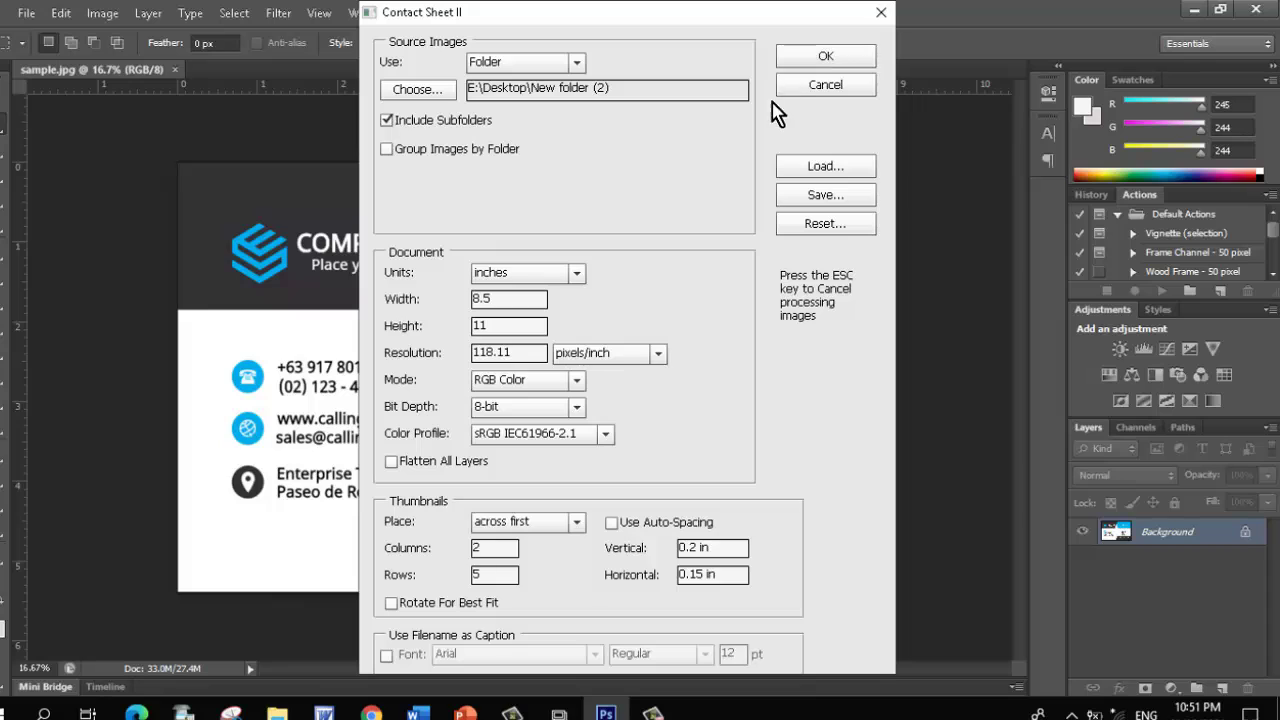
Generate the 8.5 x 11 inch contact sheet with 2 columns and 5 rows, and inspect the spacing between the cards
left_click(812, 60)
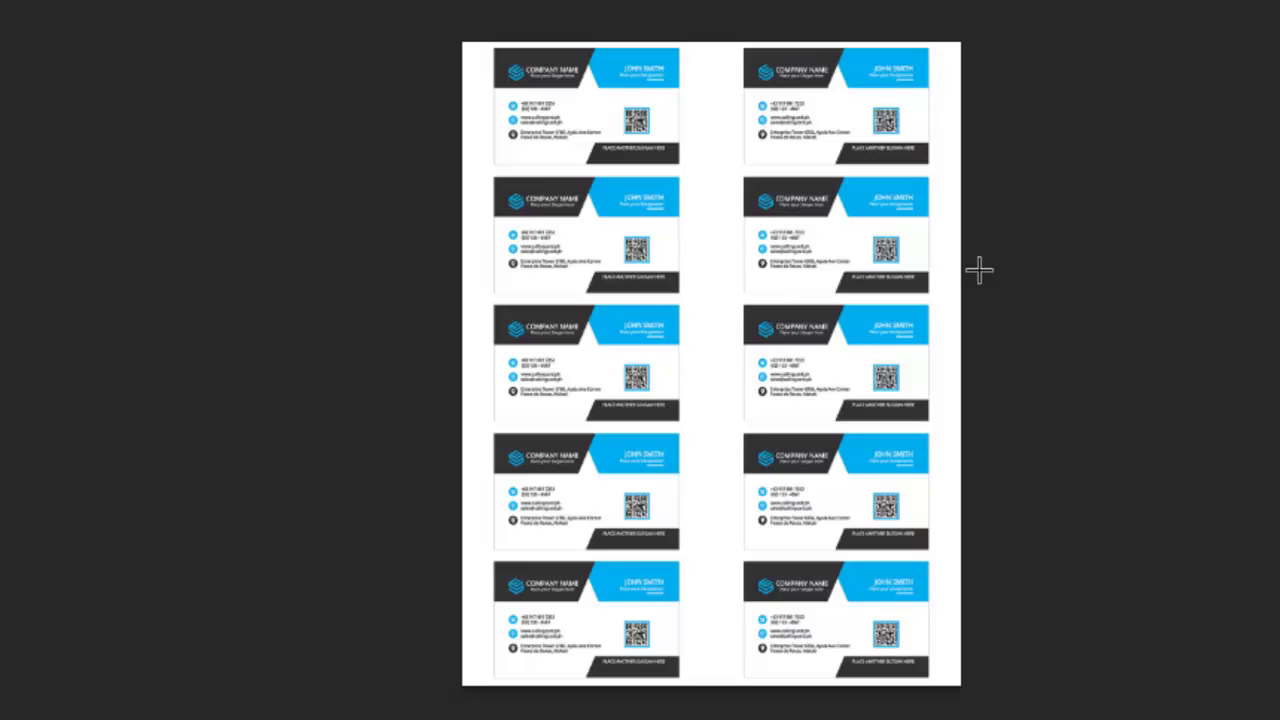
key("v")
scroll(998, 270, "up", 3)
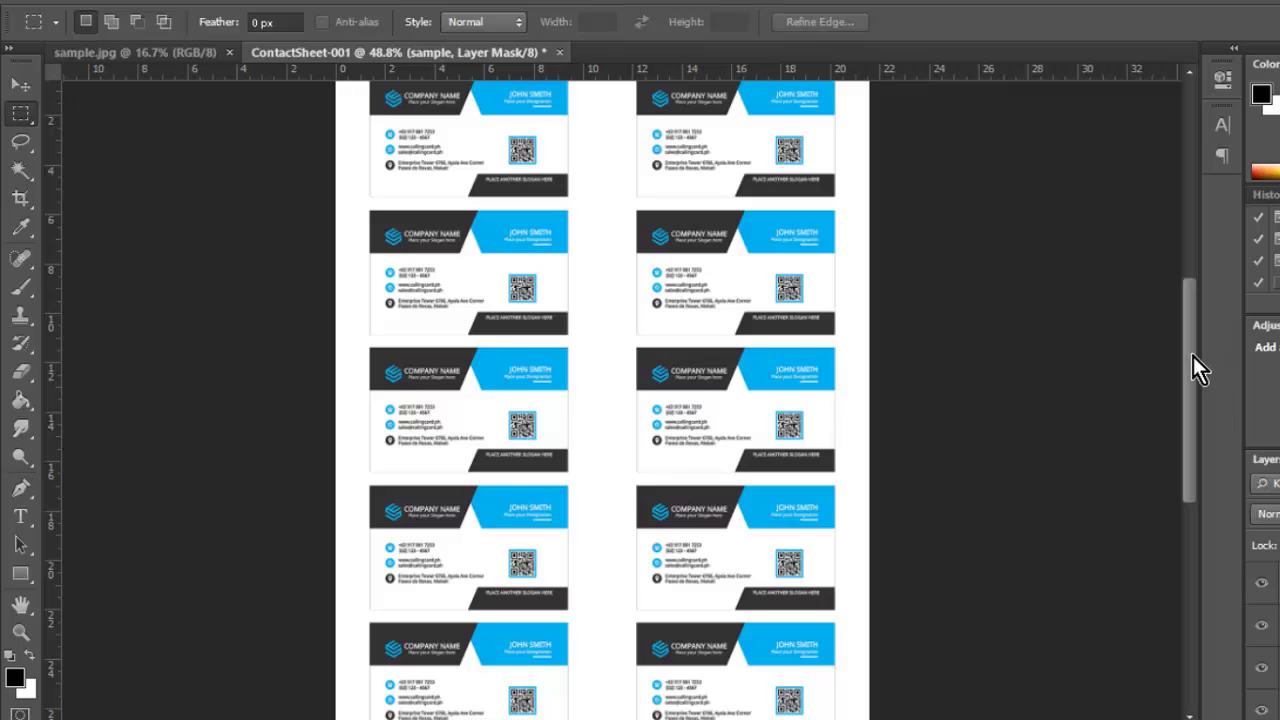
left_click_drag(1193, 356, 1186, 324)
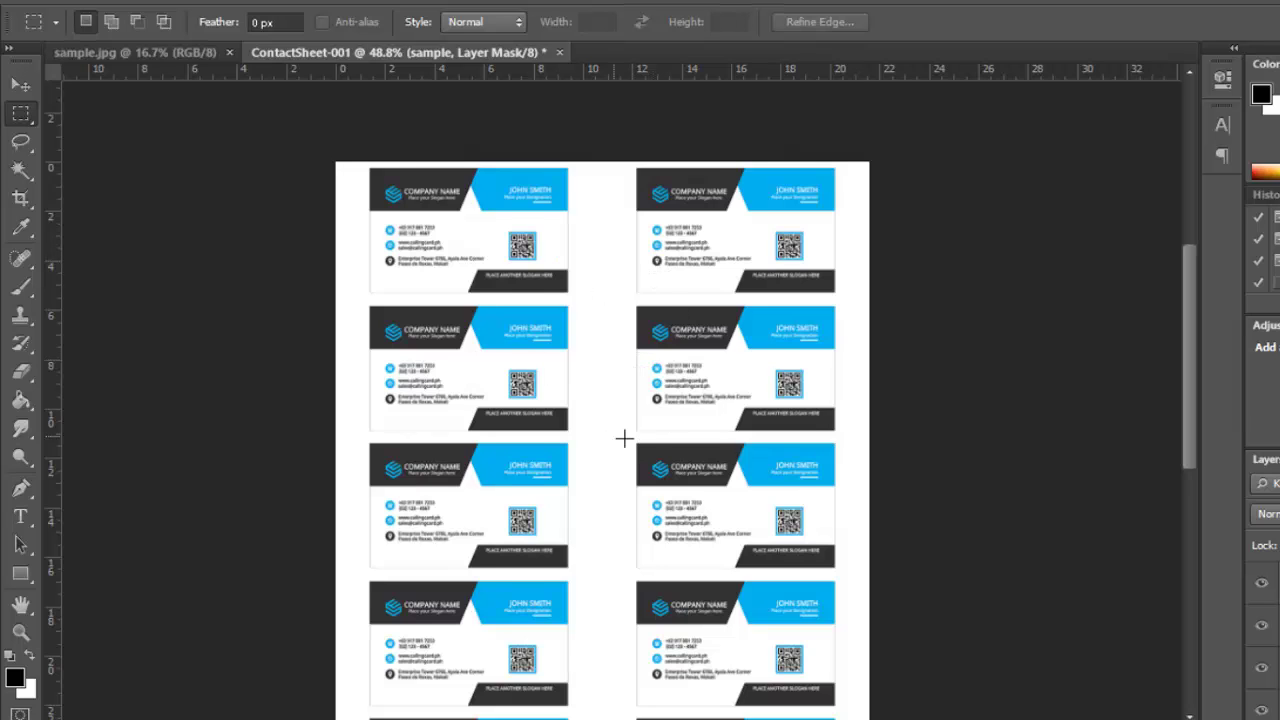
scroll(624, 438, "down", 1, "alt")
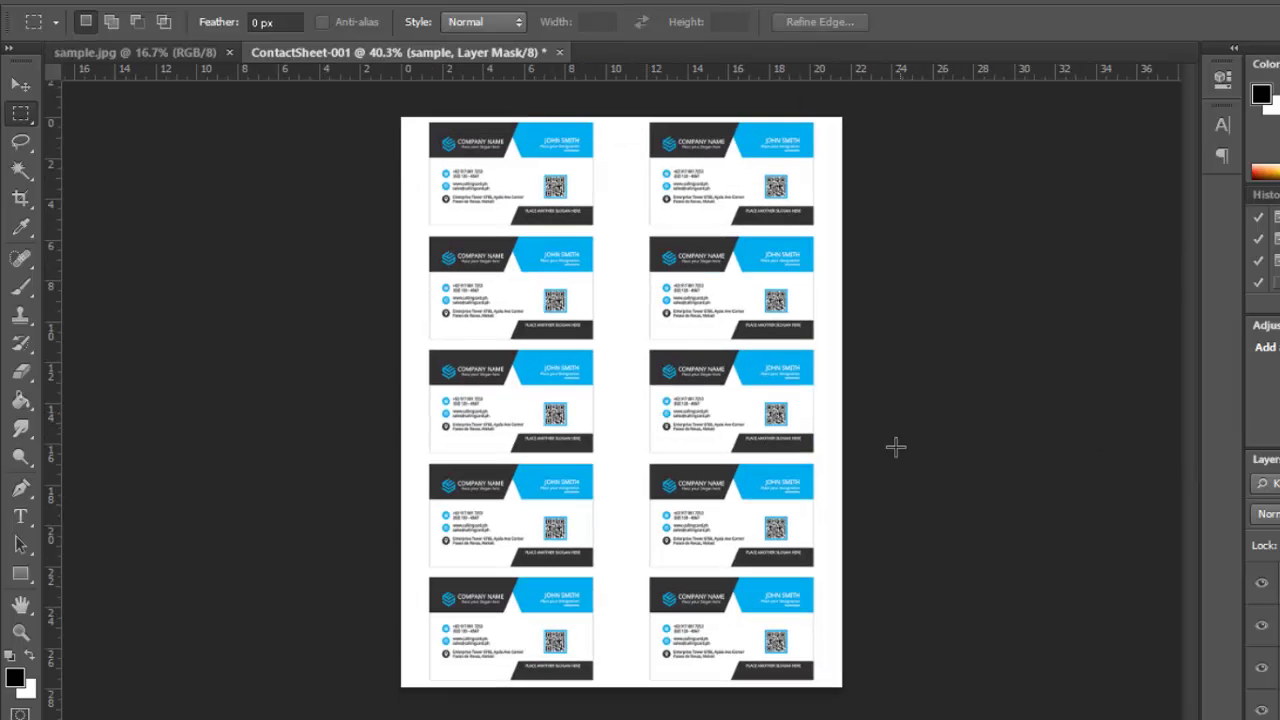
scroll(828, 466, "up", 4, "alt")
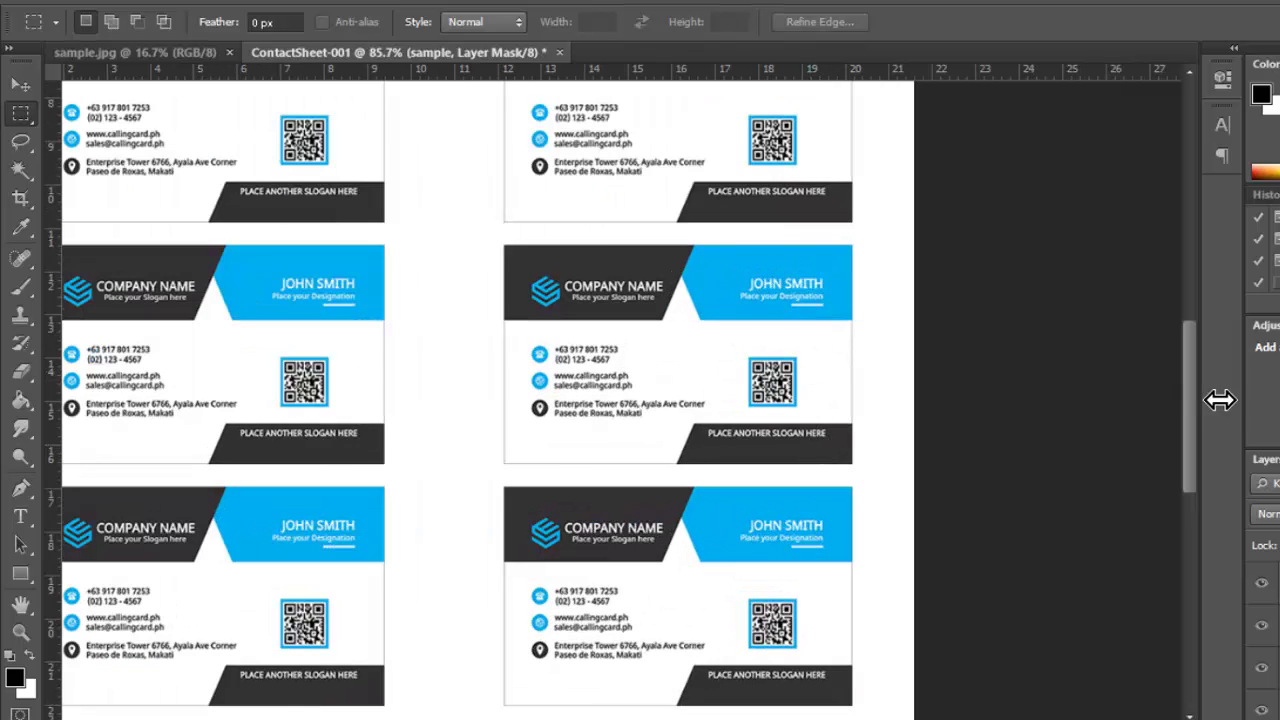
left_click_drag(1196, 387, 1198, 280)
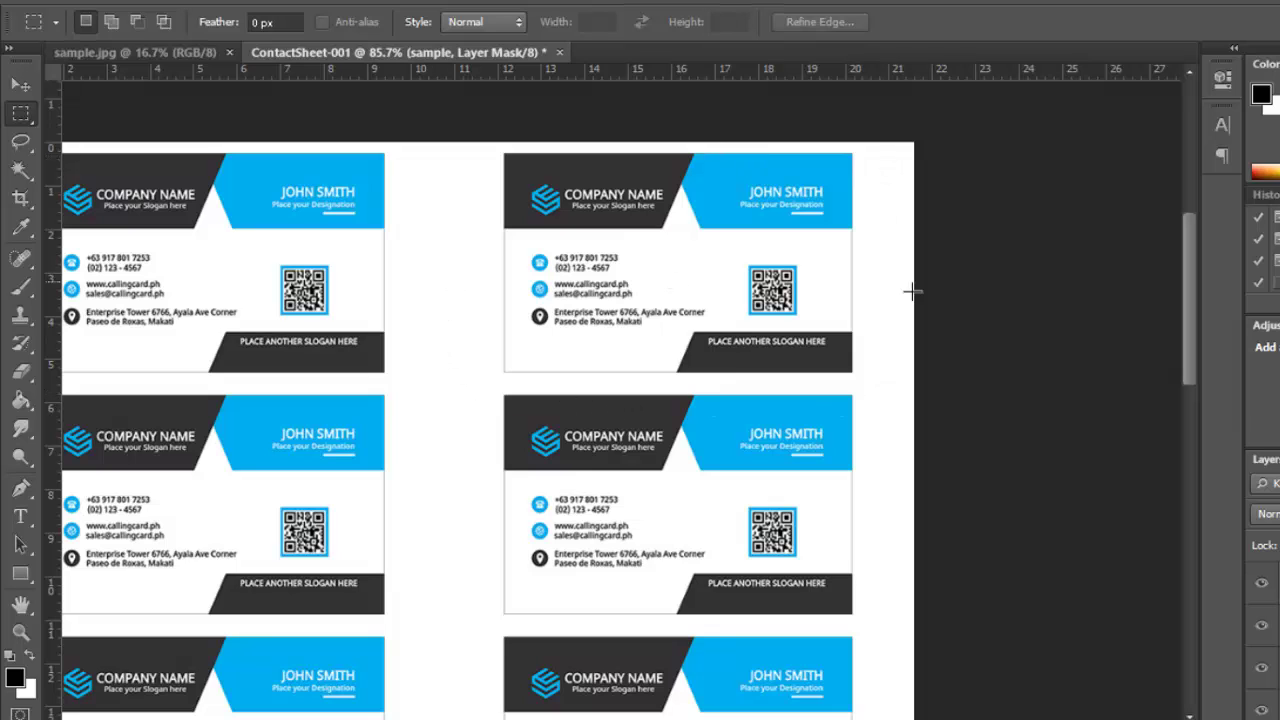
left_click_drag(1191, 324, 1196, 372)
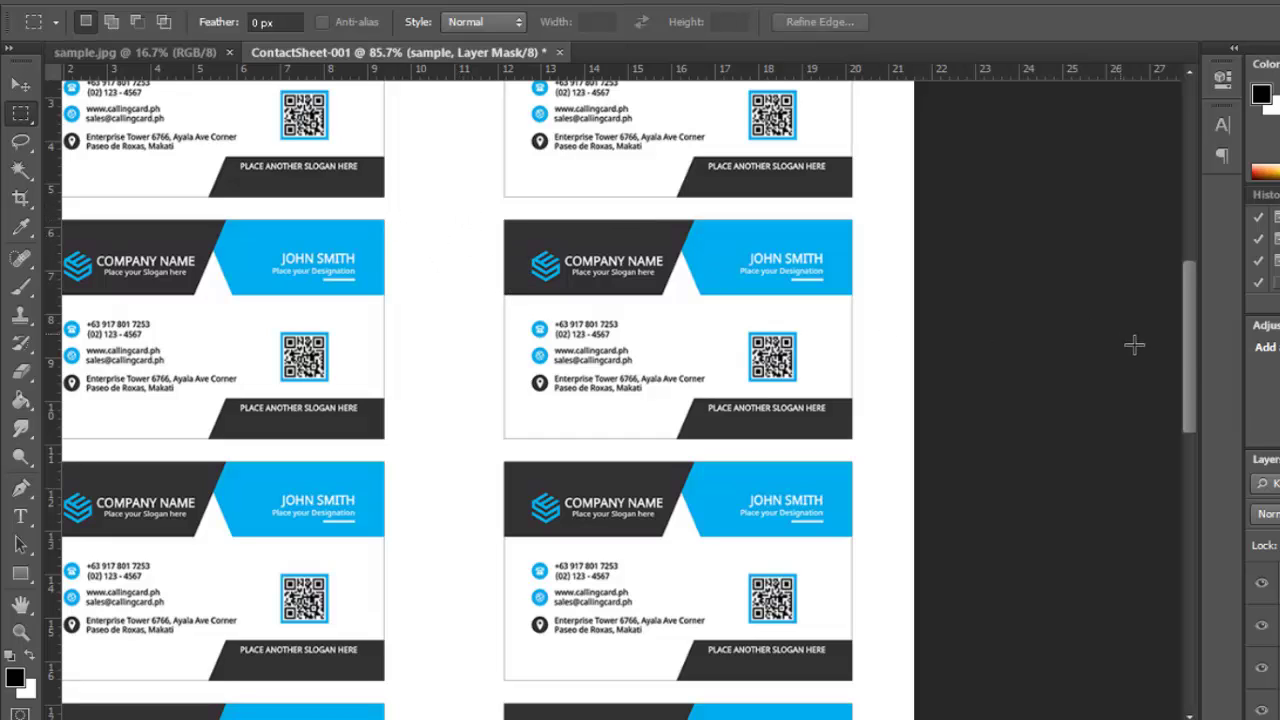
left_click_drag(1191, 359, 1185, 331)
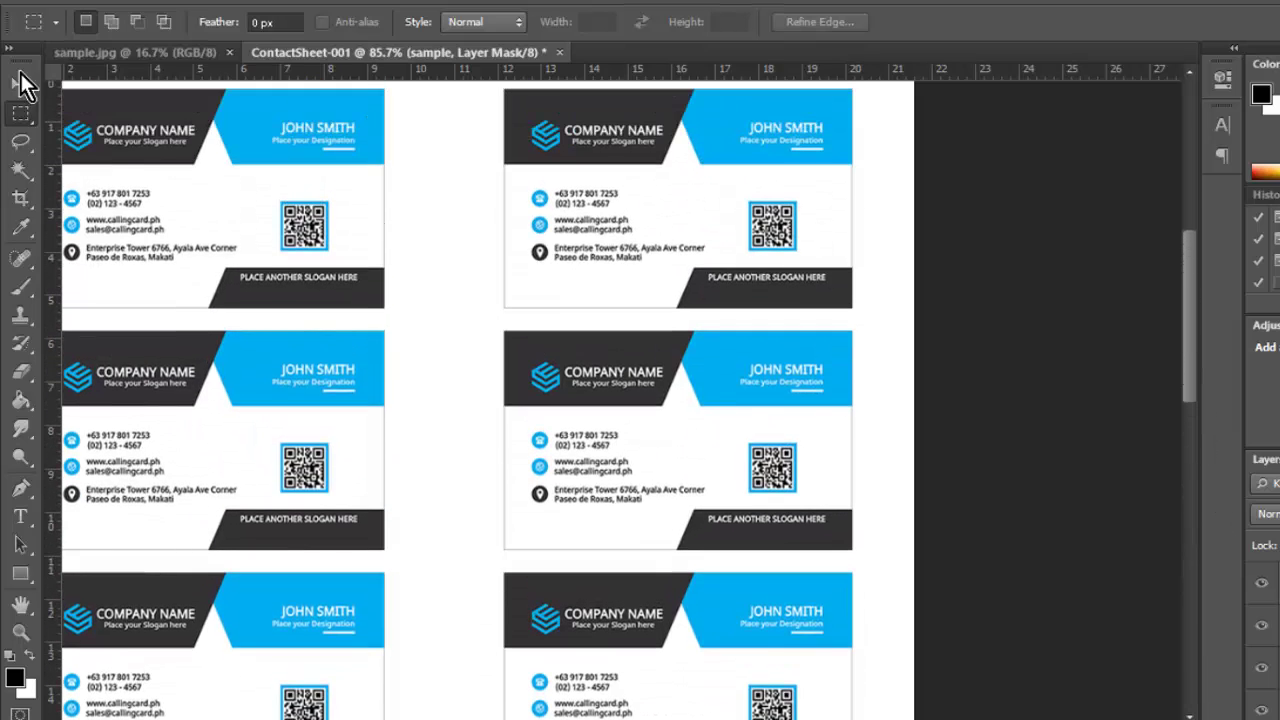
Review the print preview and available printers for the contact sheet, keeping Canon MP230 series Printer, and close without printing
left_click(68, 4)
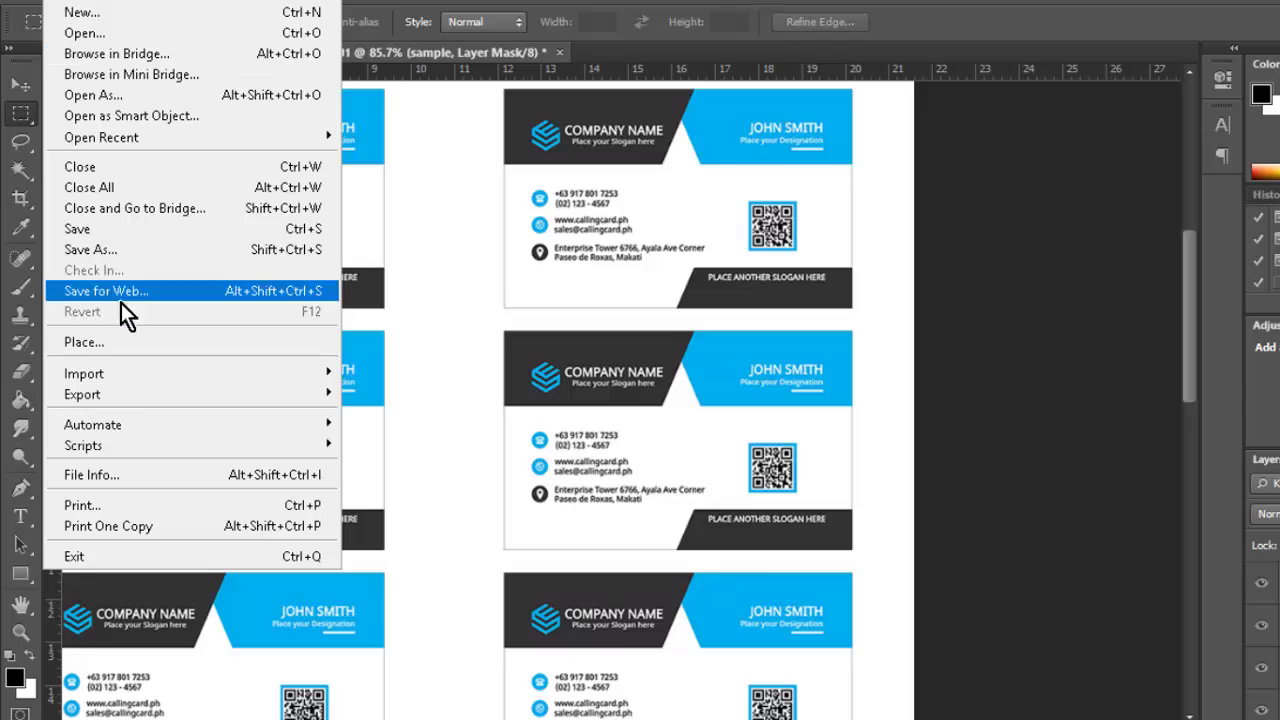
left_click(134, 505)
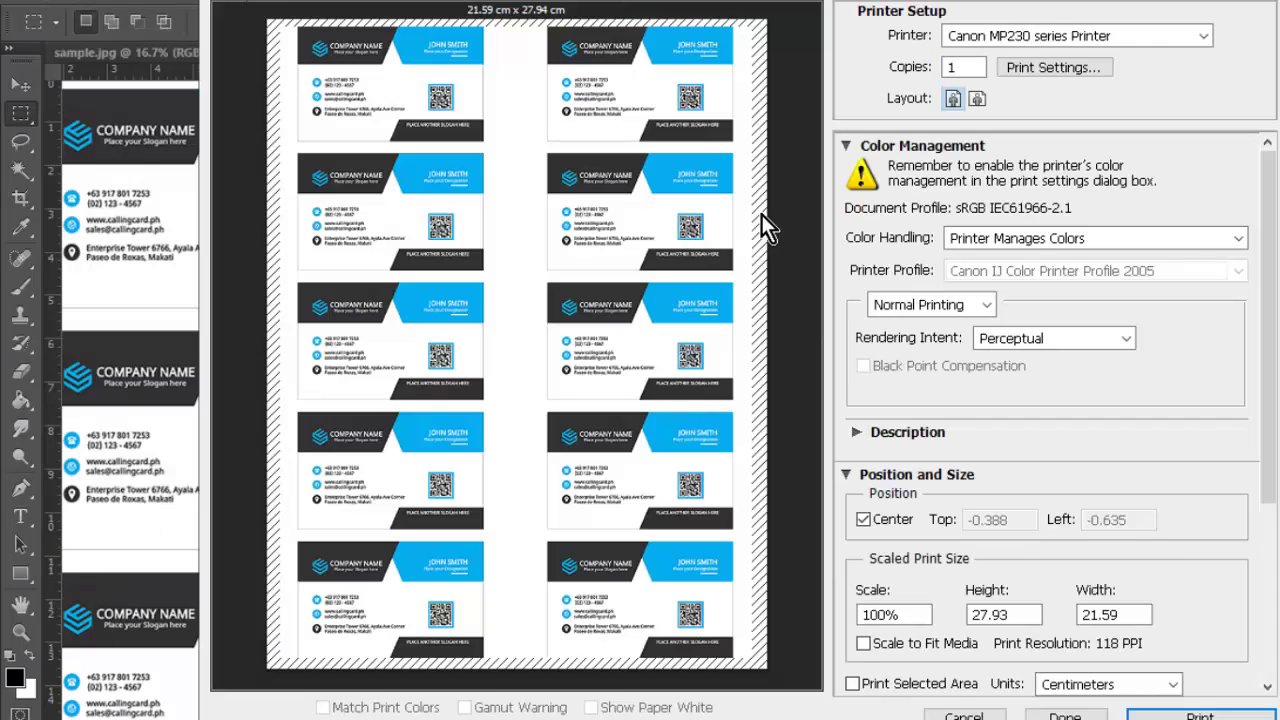
left_click(1060, 47)
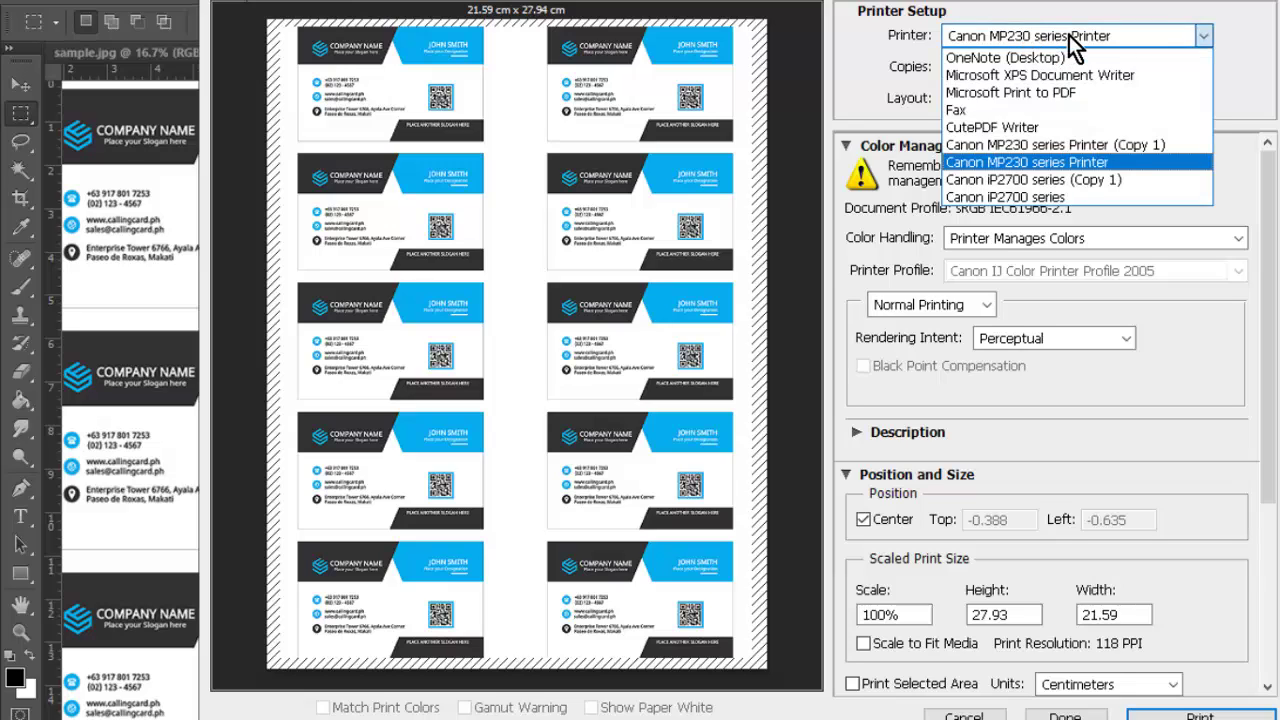
left_click(1073, 35)
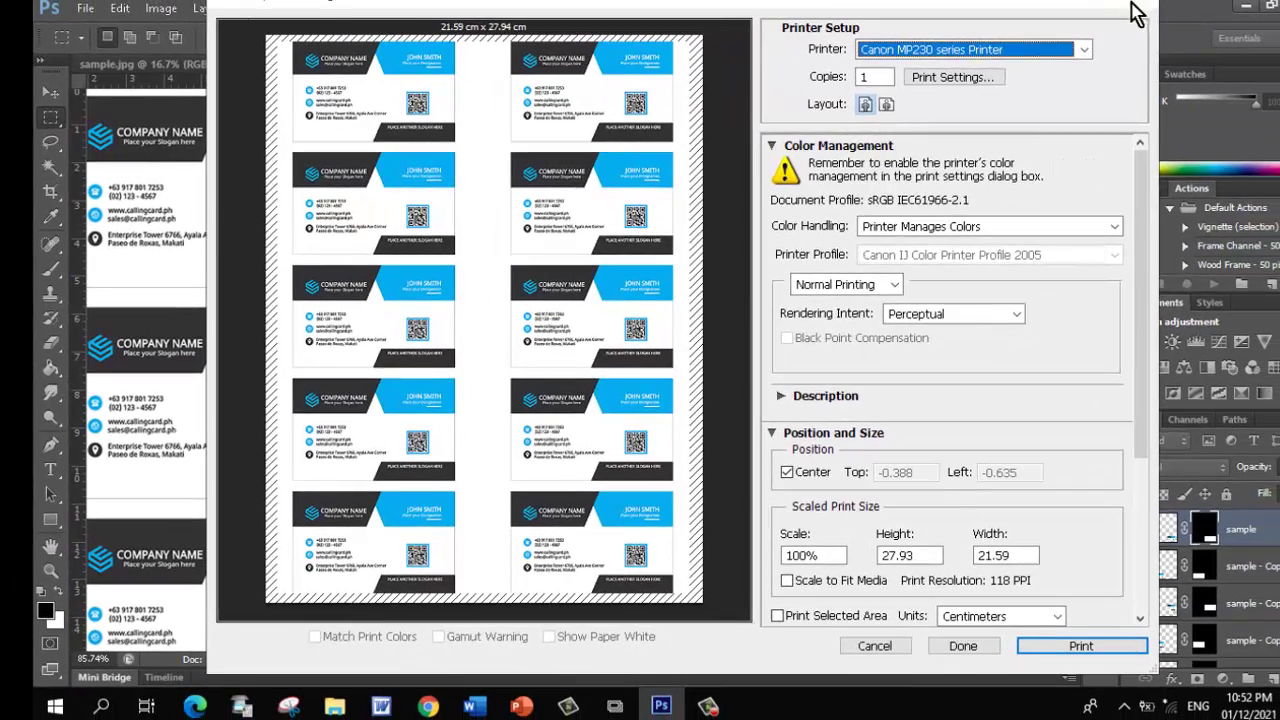
left_click(1140, 8)
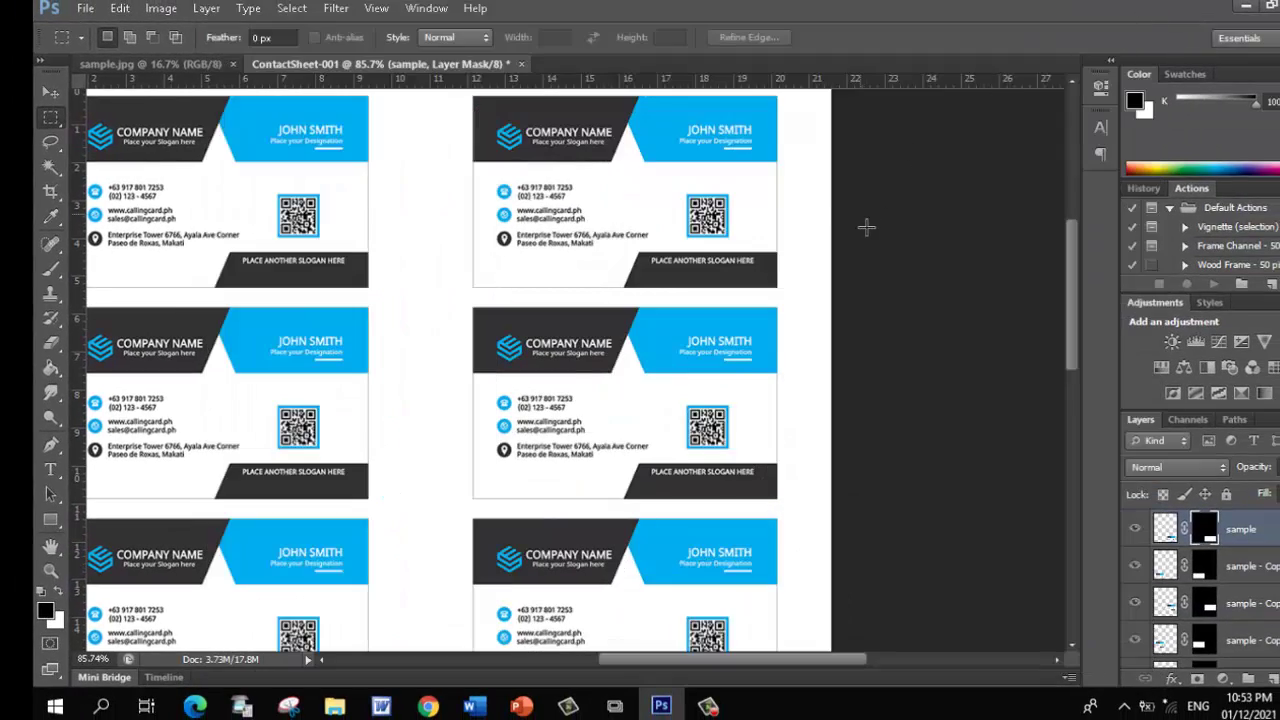
scroll(809, 215, "down", 2)
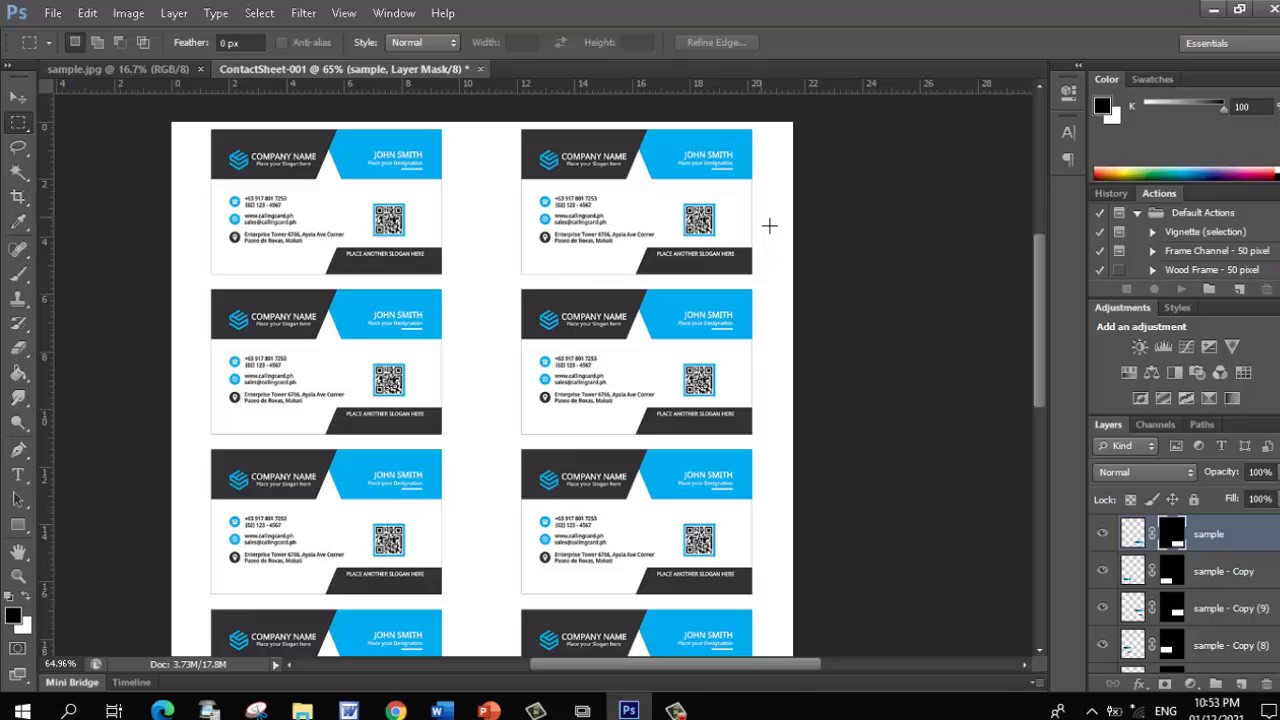
Reopen Contact Sheet II to review how its source images folder is chosen, and leave without generating another sheet
left_click(53, 14)
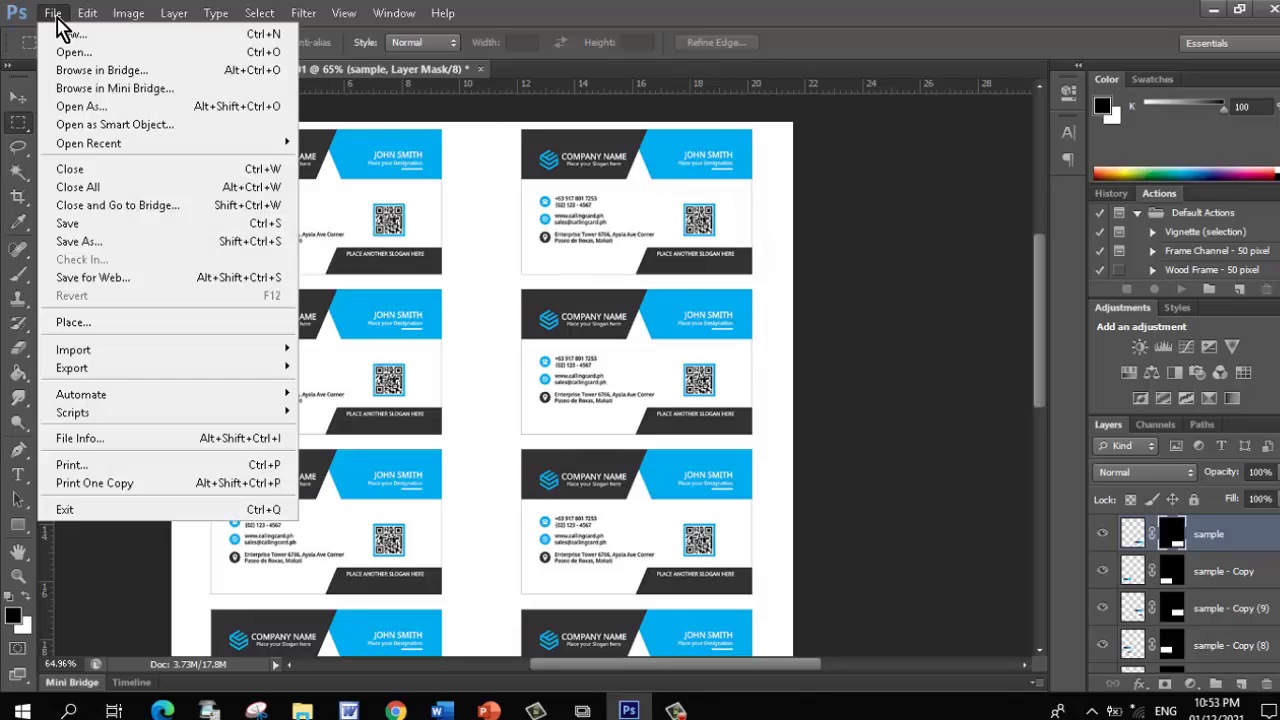
mouse_move(92, 405)
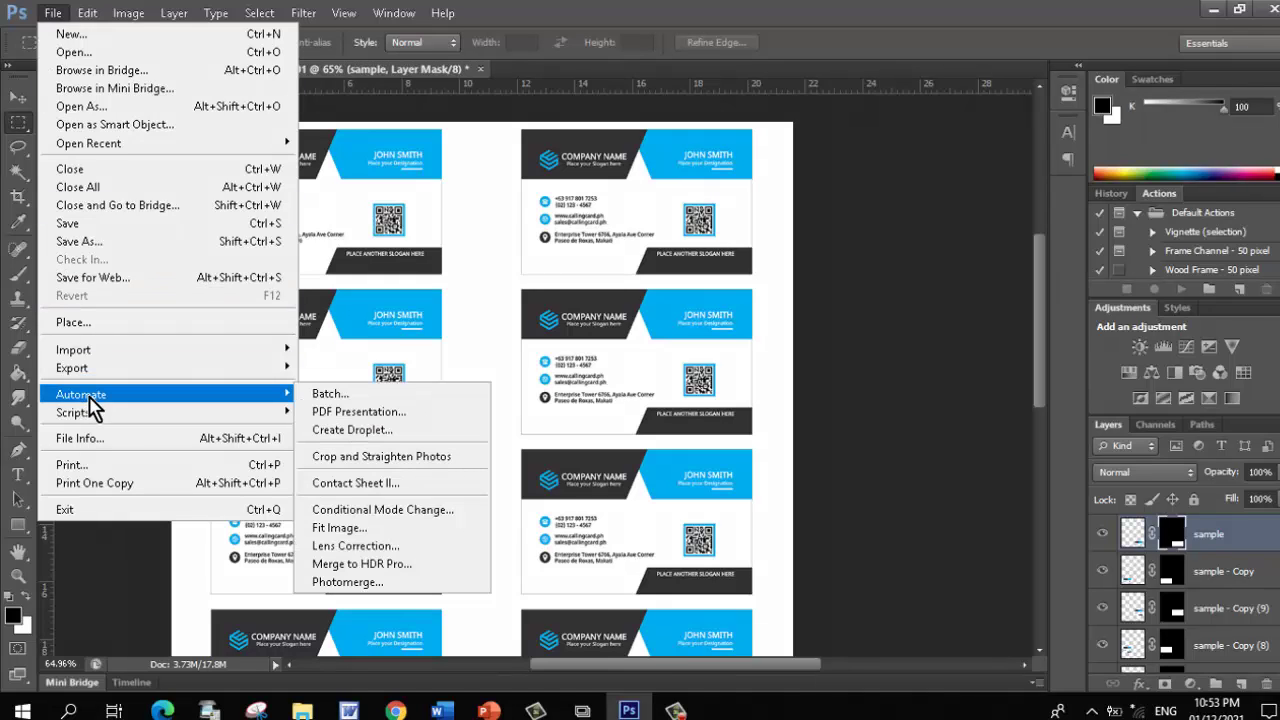
left_click(390, 484)
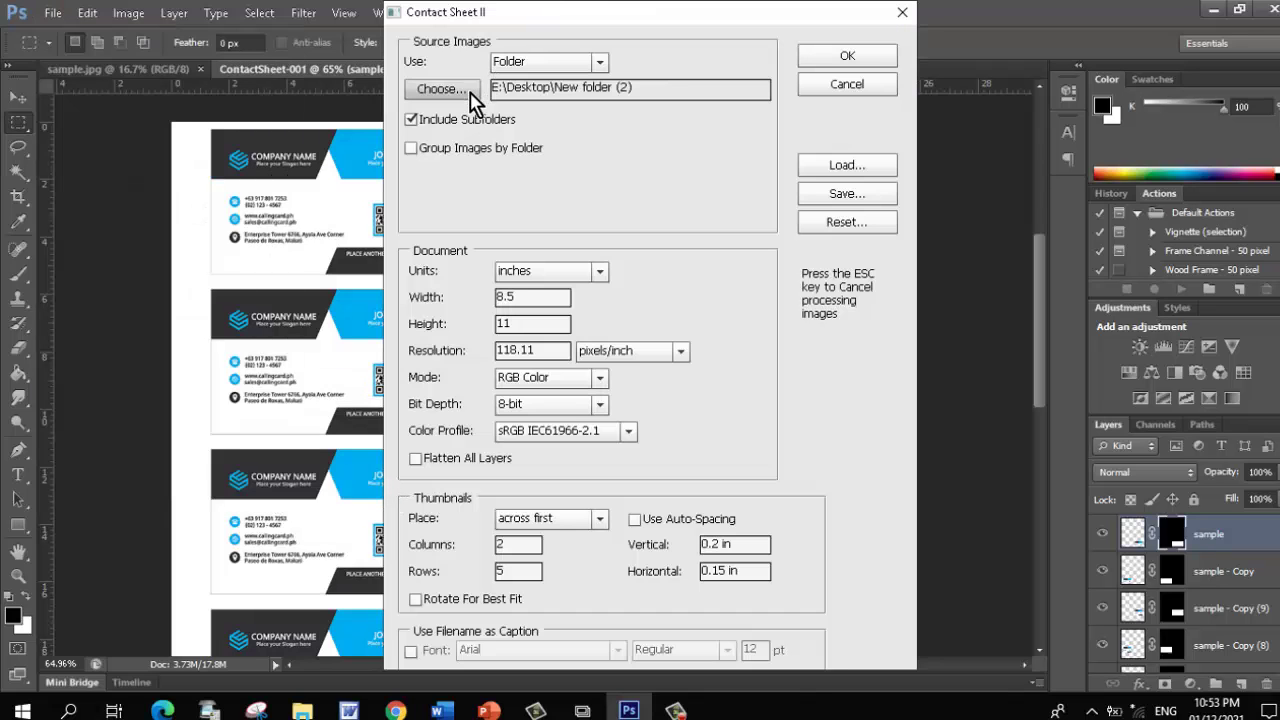
left_click(467, 92)
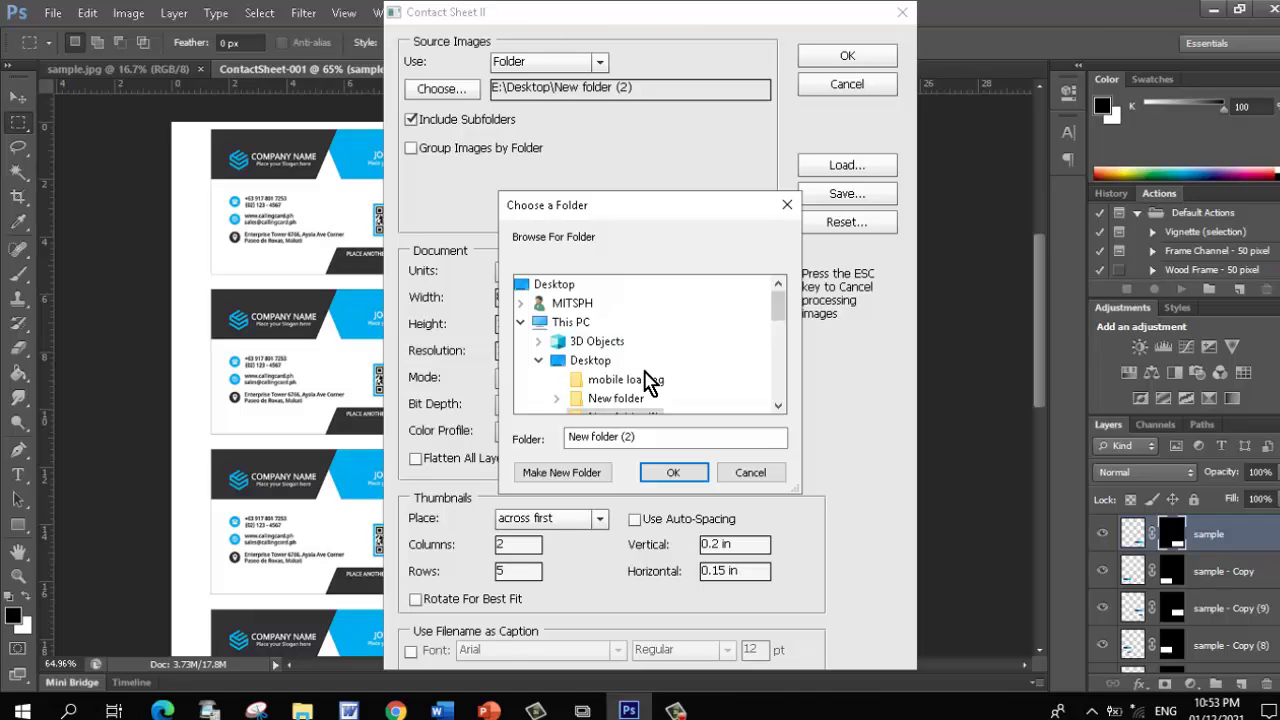
left_click(750, 474)
left_click(830, 88)
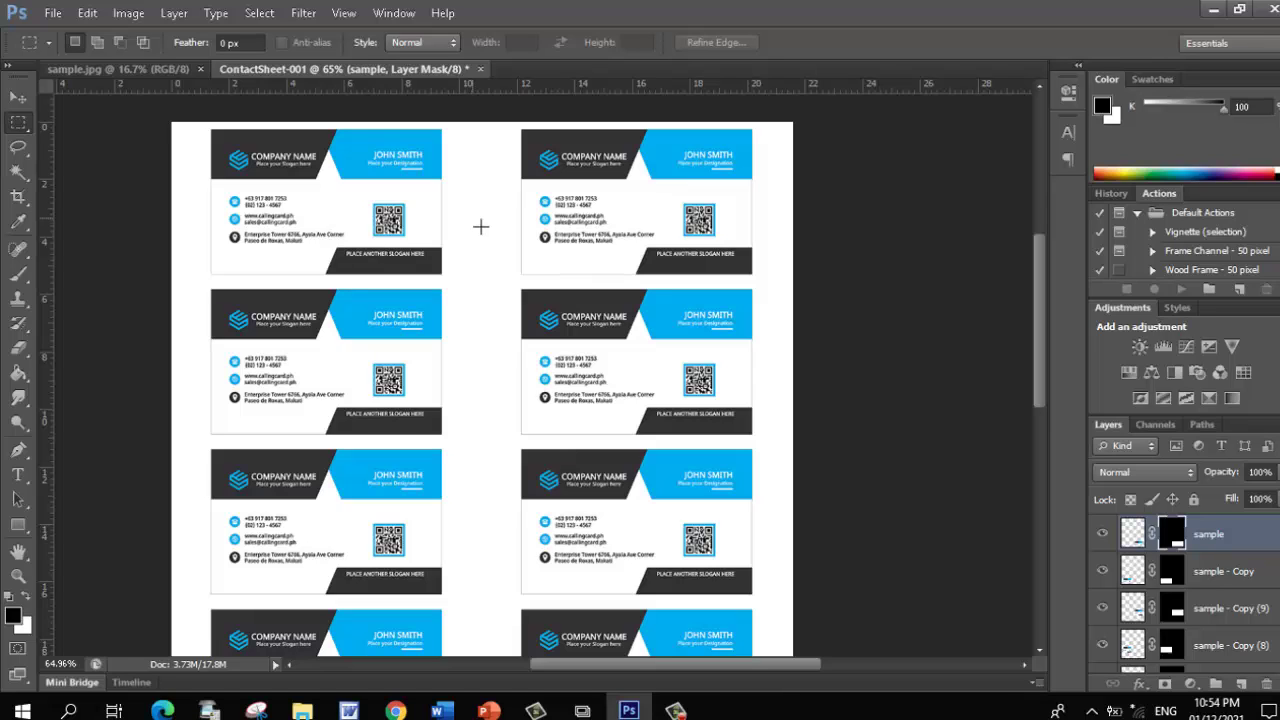
Check the document size of sample.jpg in inches in Image Size, and close it without applying changes
left_click(120, 69)
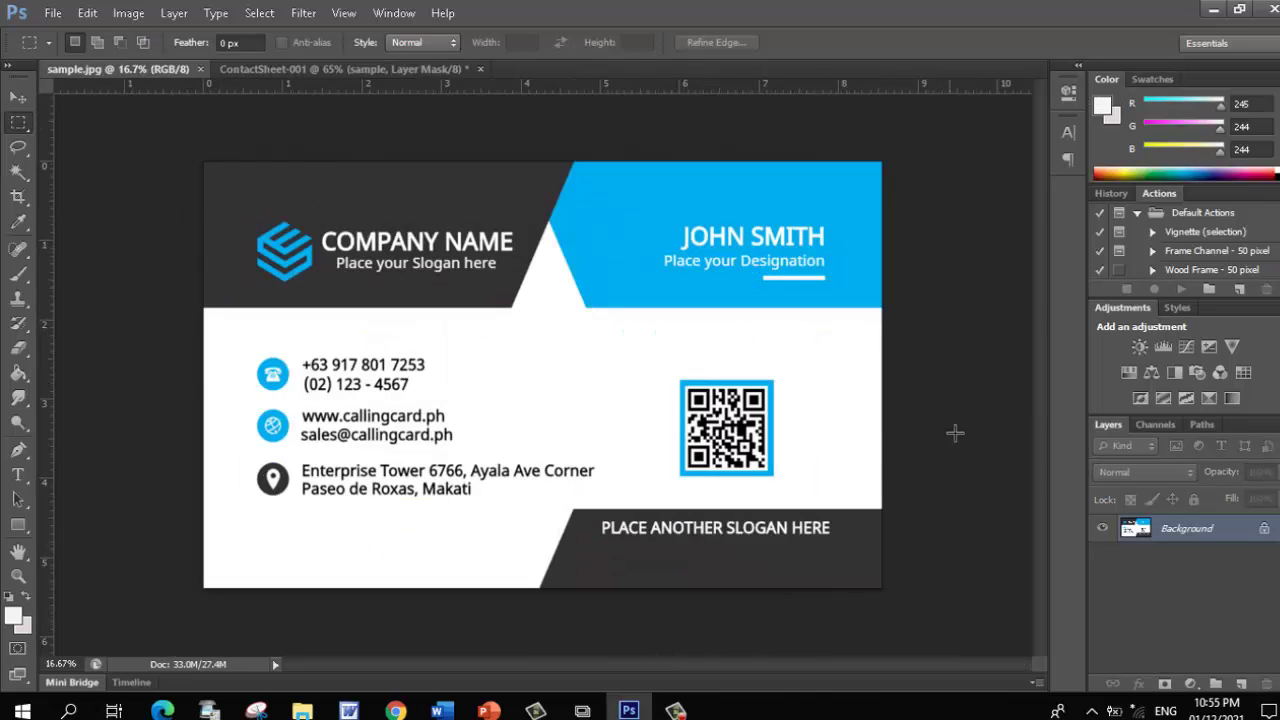
left_click(128, 14)
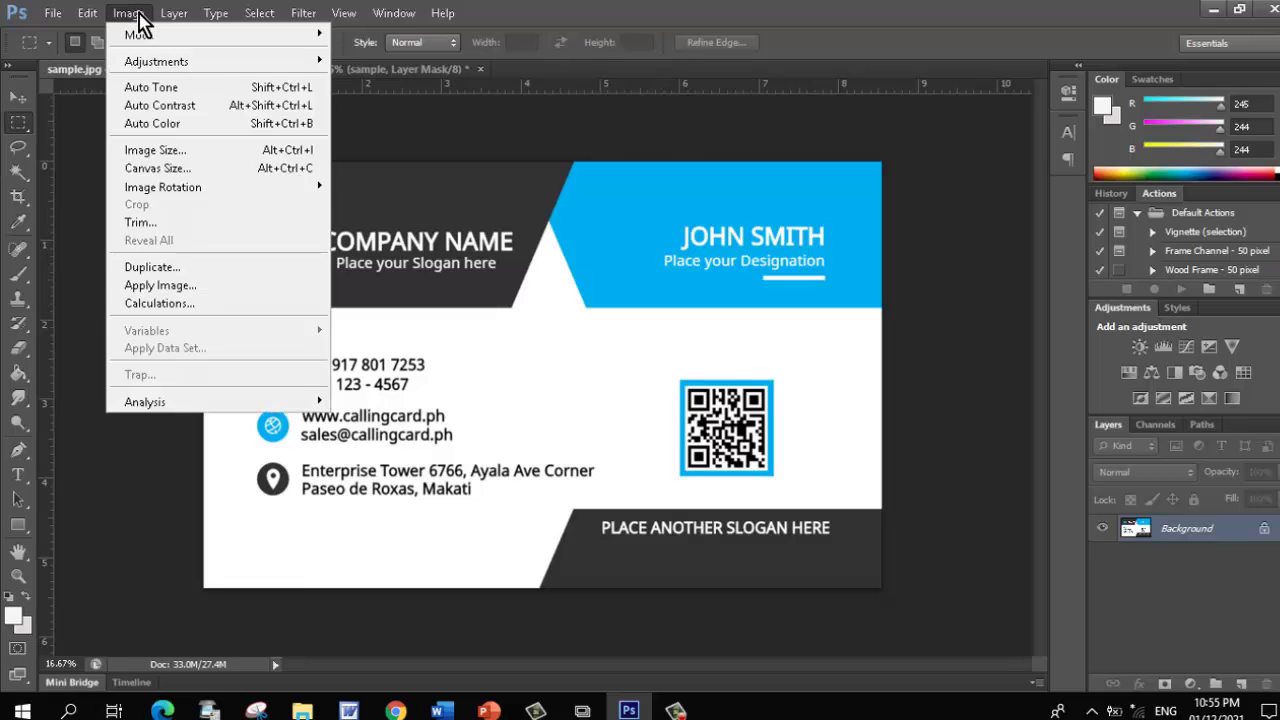
left_click(160, 150)
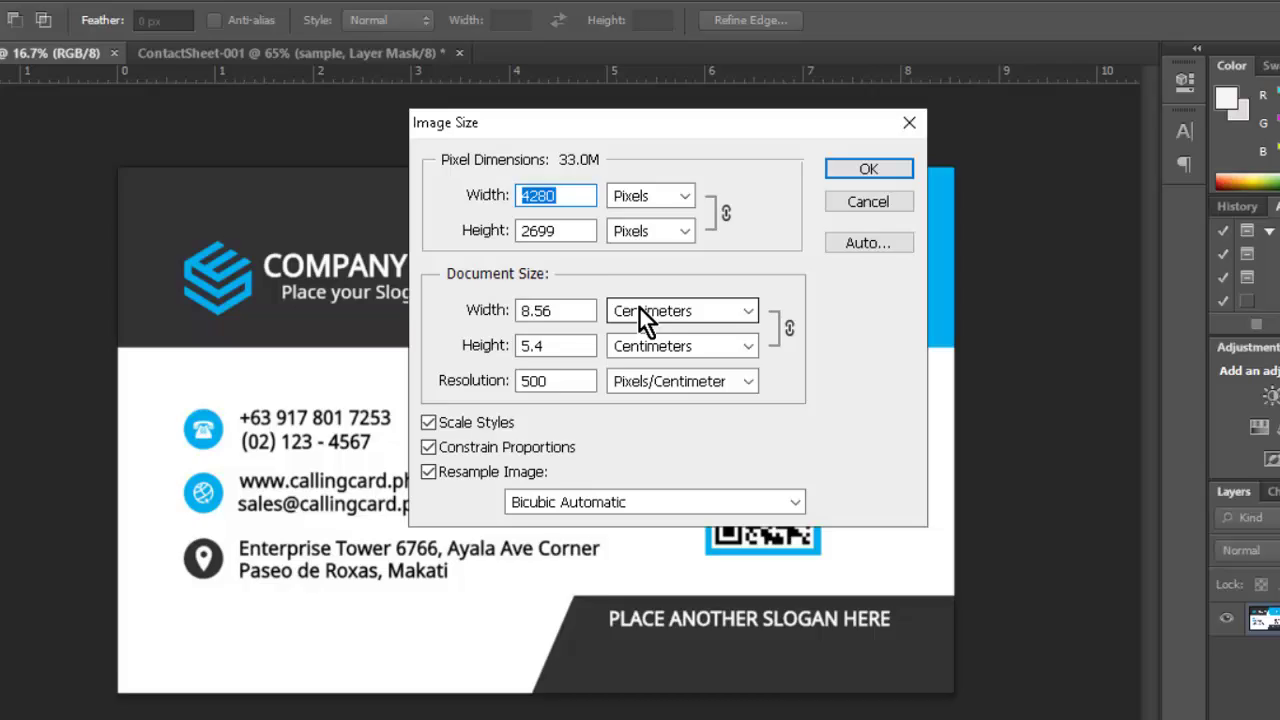
left_click(645, 311)
left_click(663, 349)
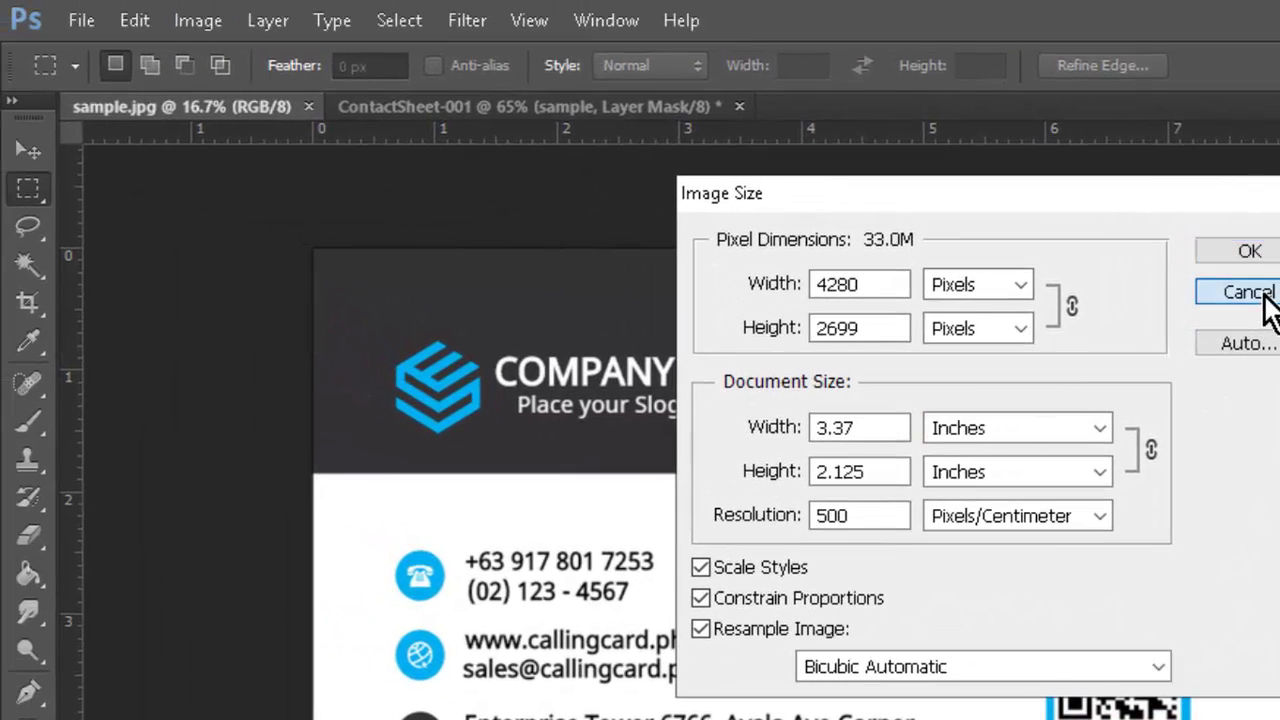
left_click(1070, 245)
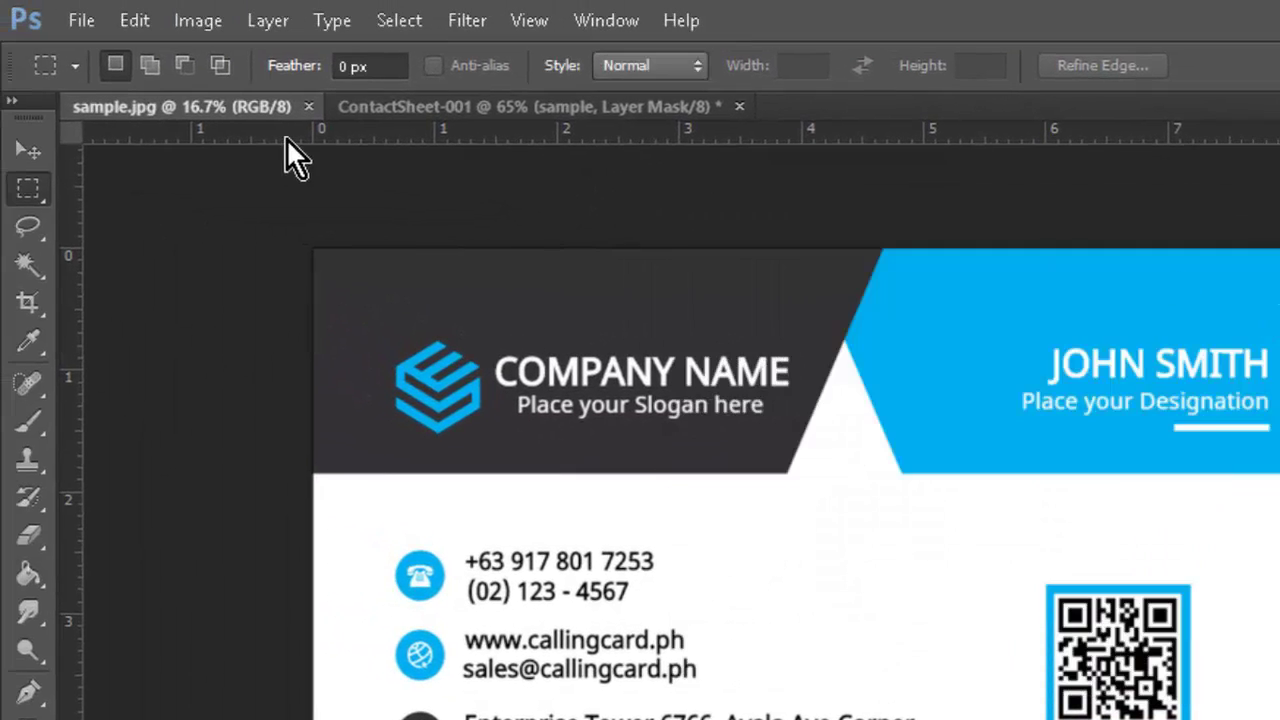
Review Contact Sheet II's document width and height and its thumbnail spacing settings, and close it without changing them
left_click(81, 21)
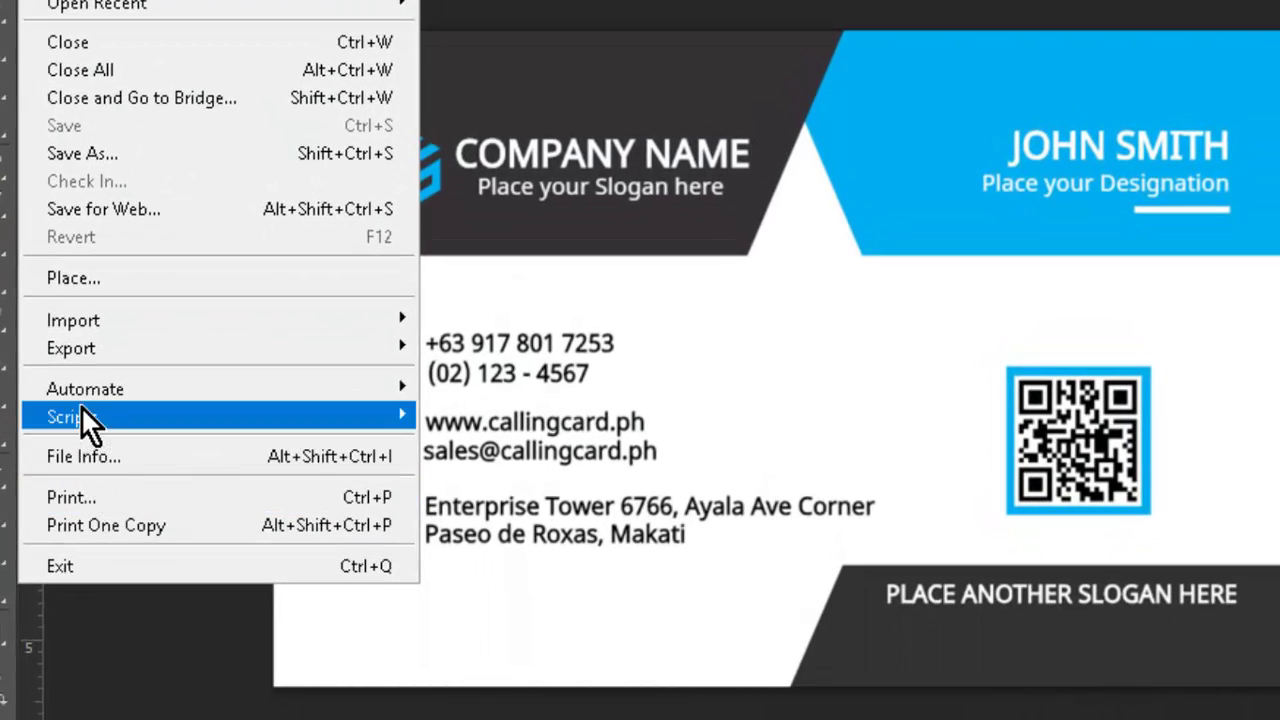
mouse_move(296, 383)
left_click(479, 521)
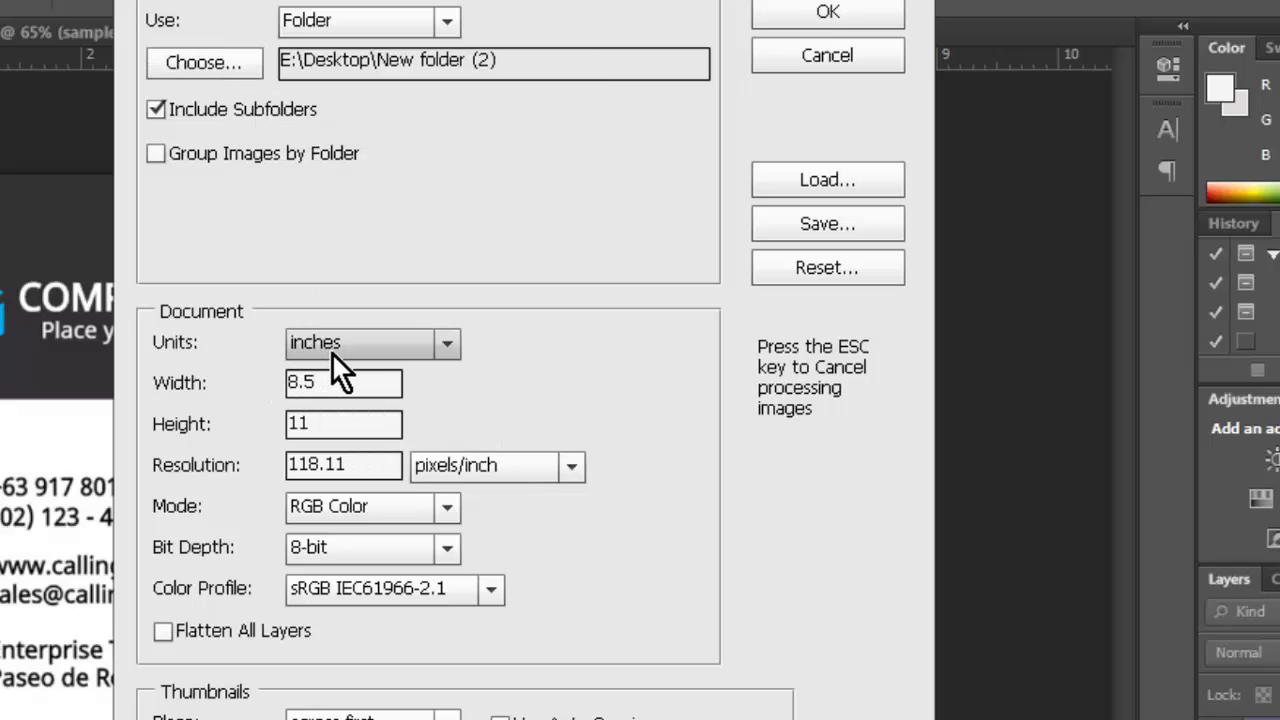
left_click(363, 392)
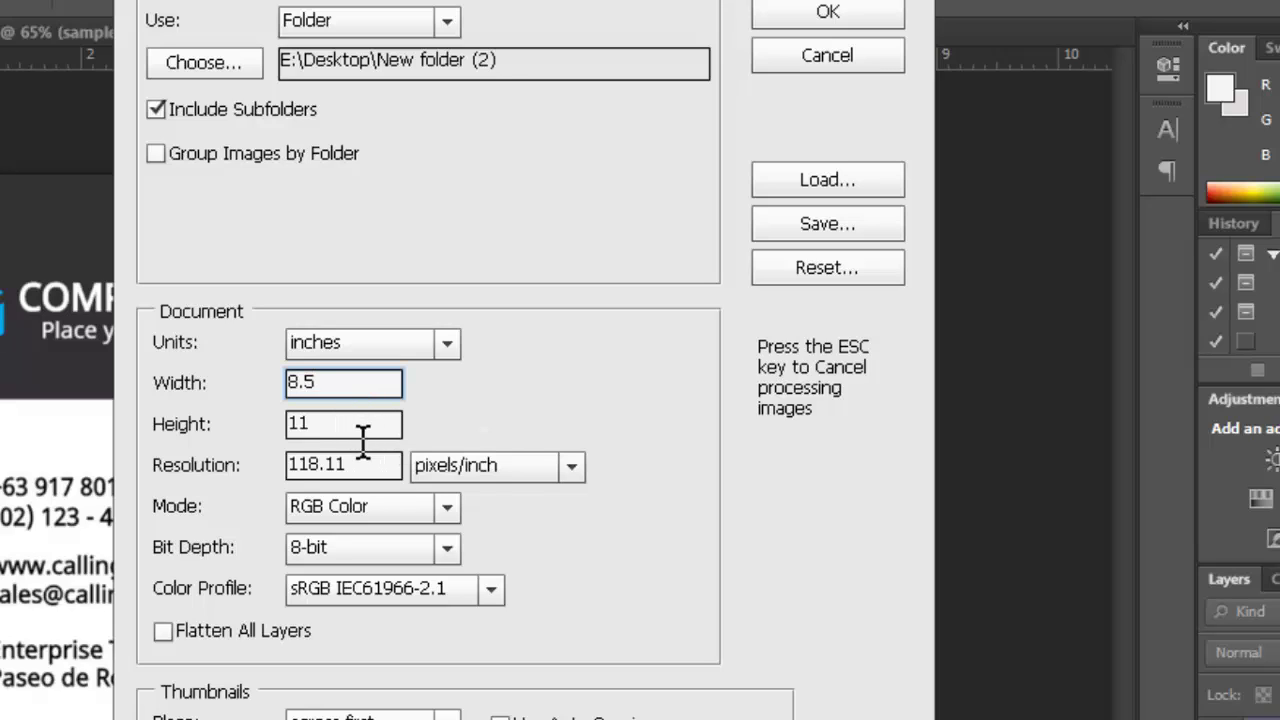
left_click(363, 430)
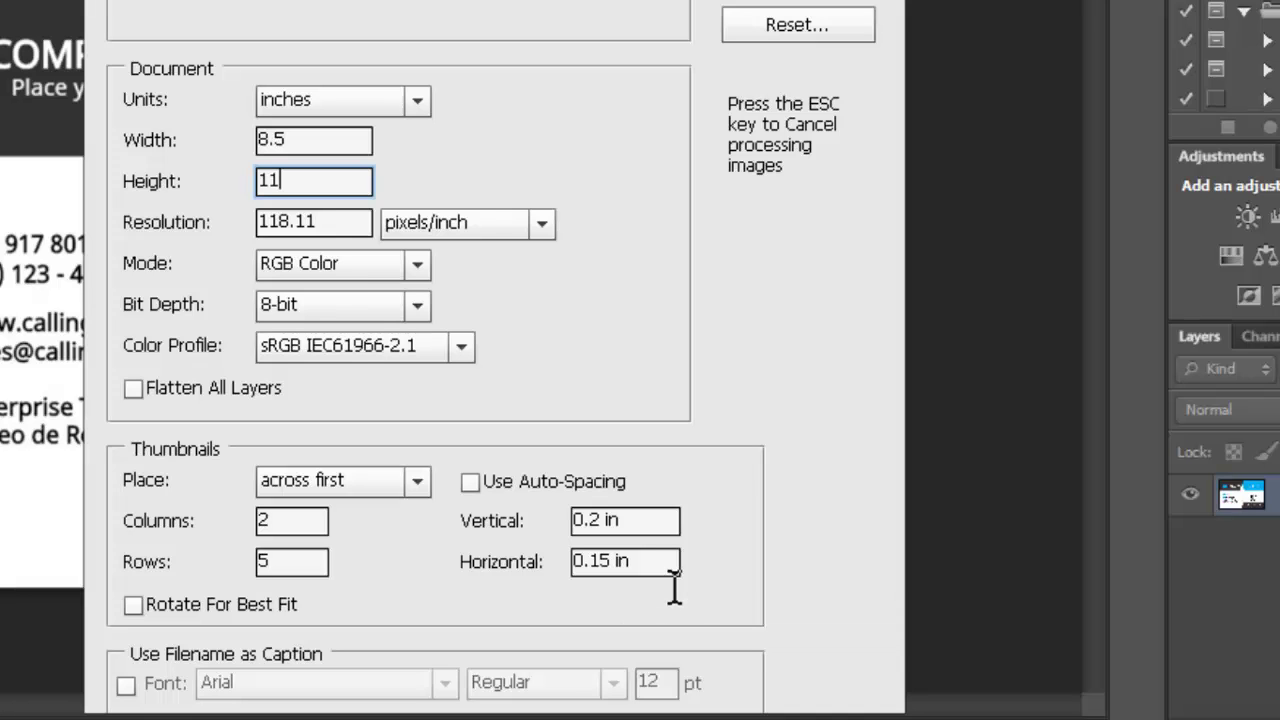
key("Return")
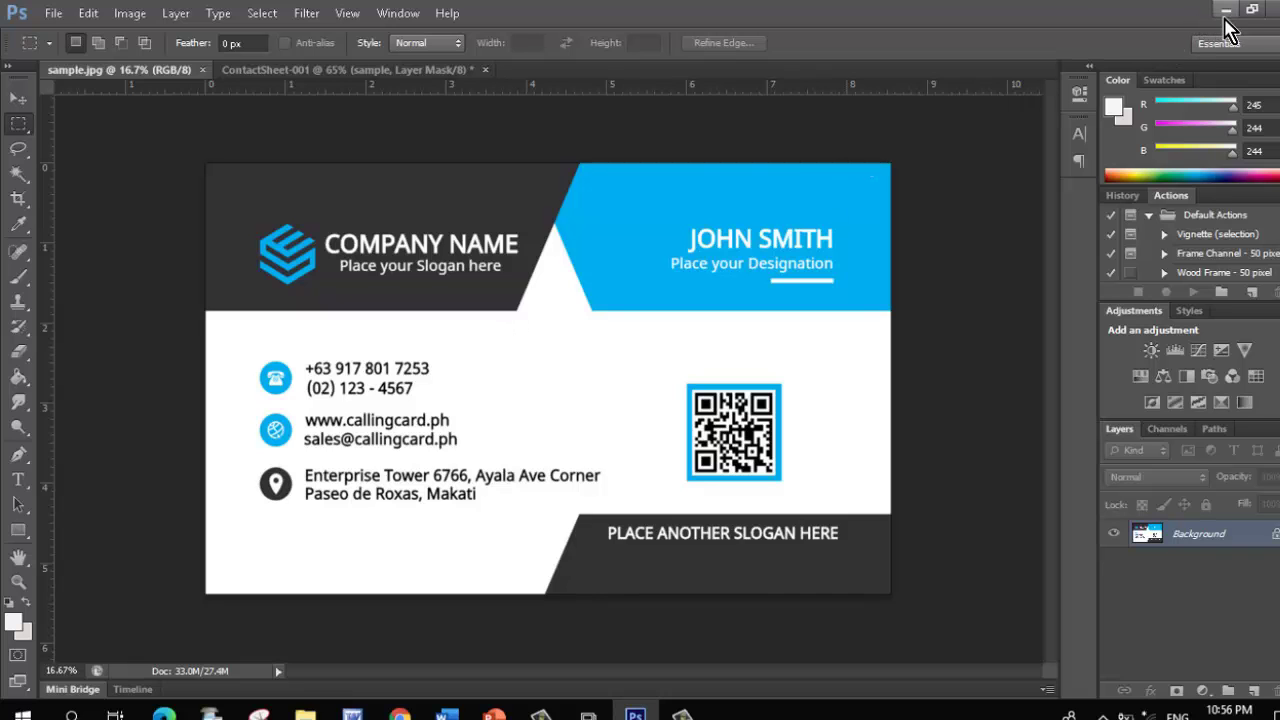
Switch to File Explorer to look over the card copies in Desktop's New folder (2), and return to Photoshop
left_click(1226, 10)
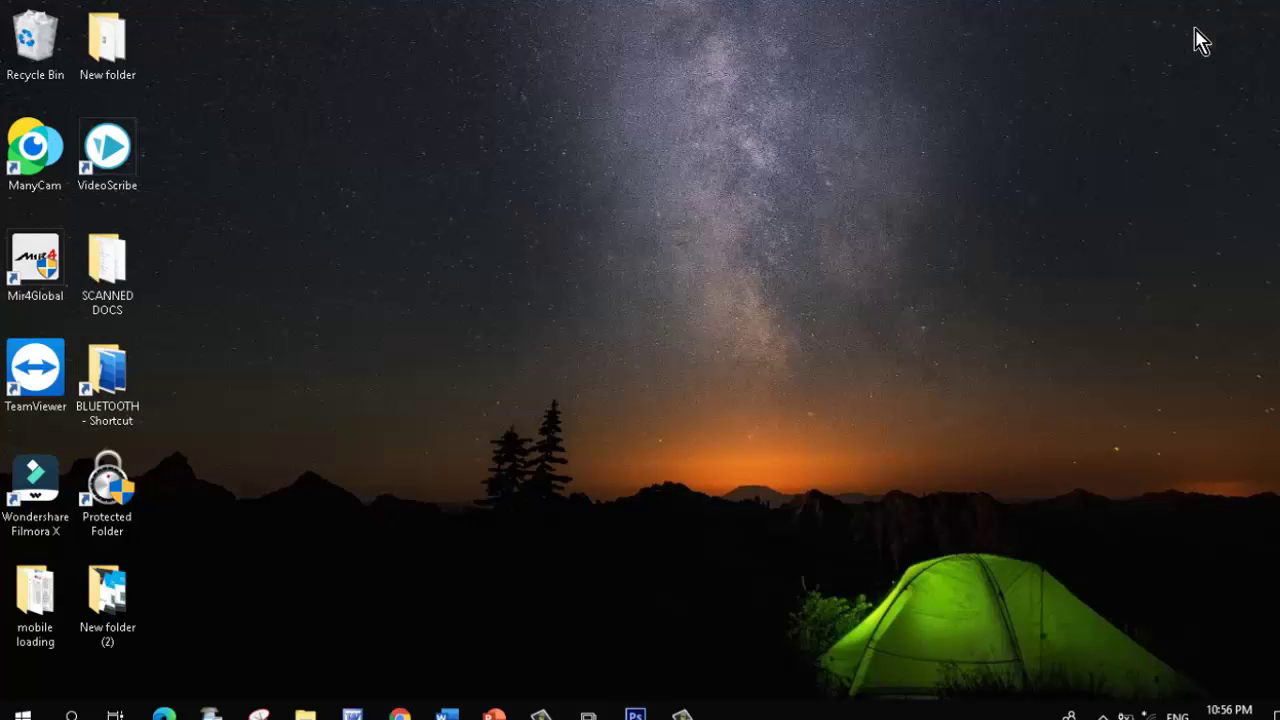
double_click(129, 625)
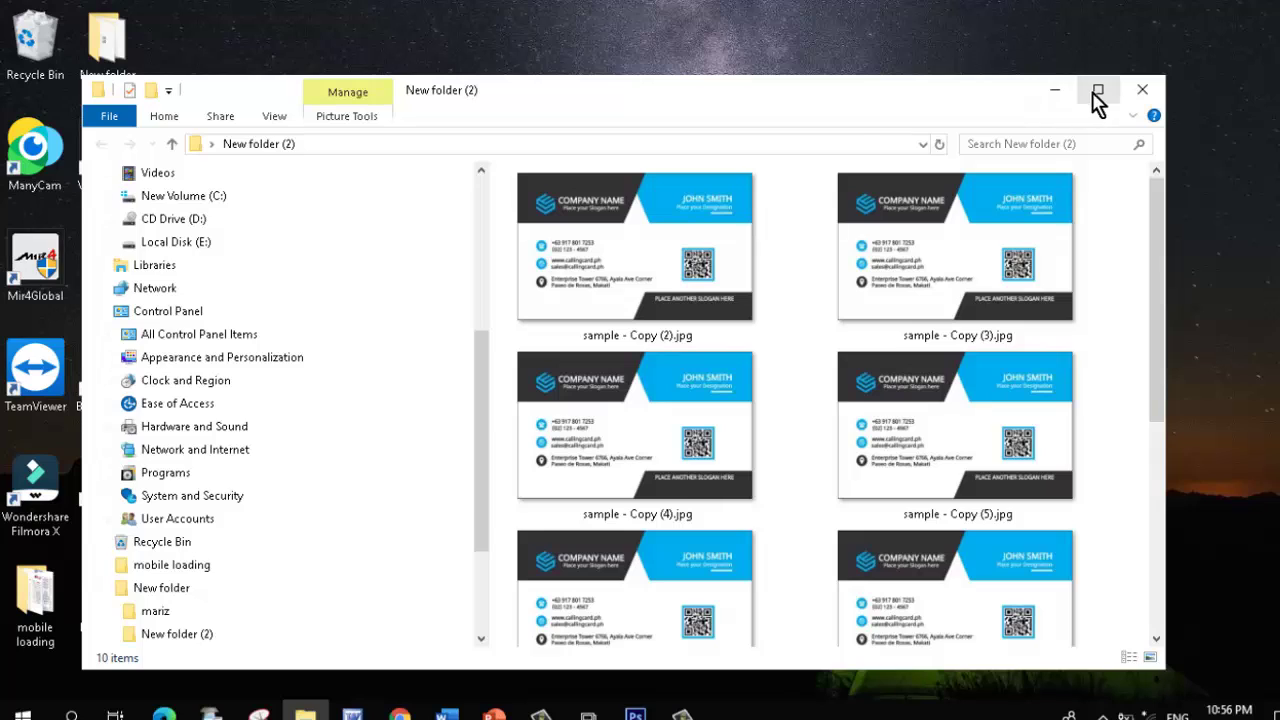
left_click(1097, 91)
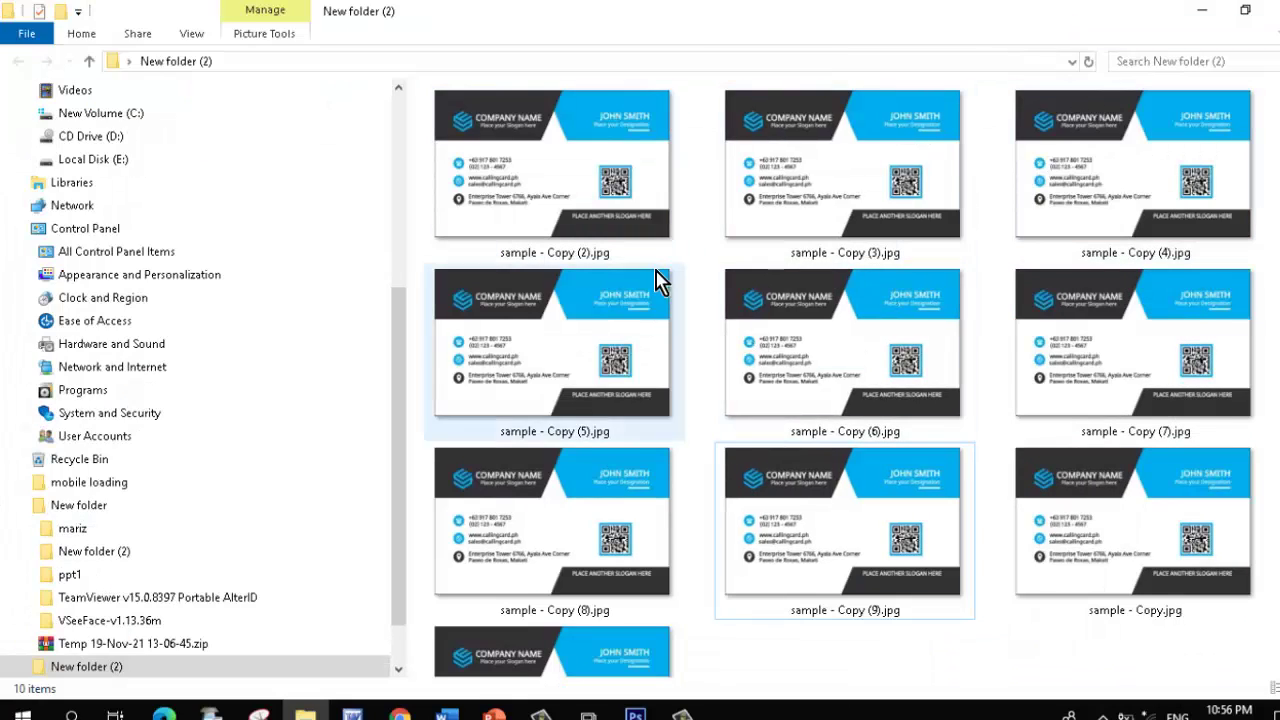
left_click(789, 220)
left_click(625, 230)
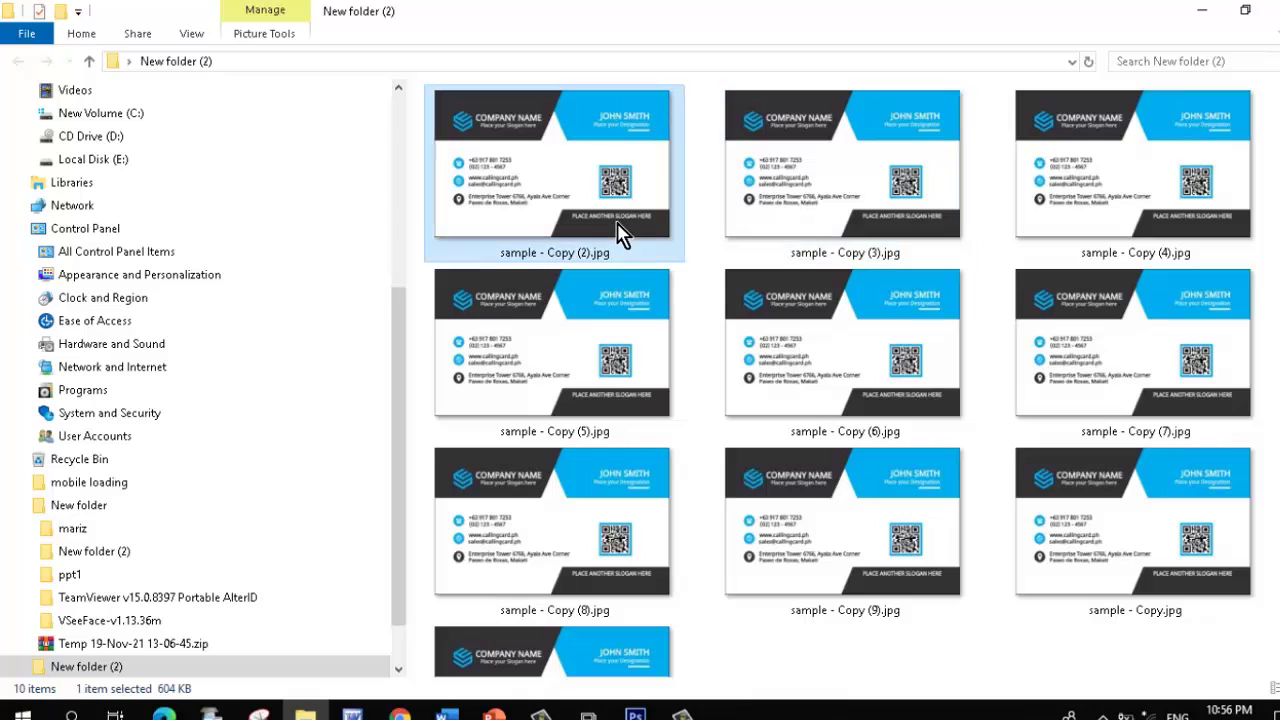
left_click(765, 220)
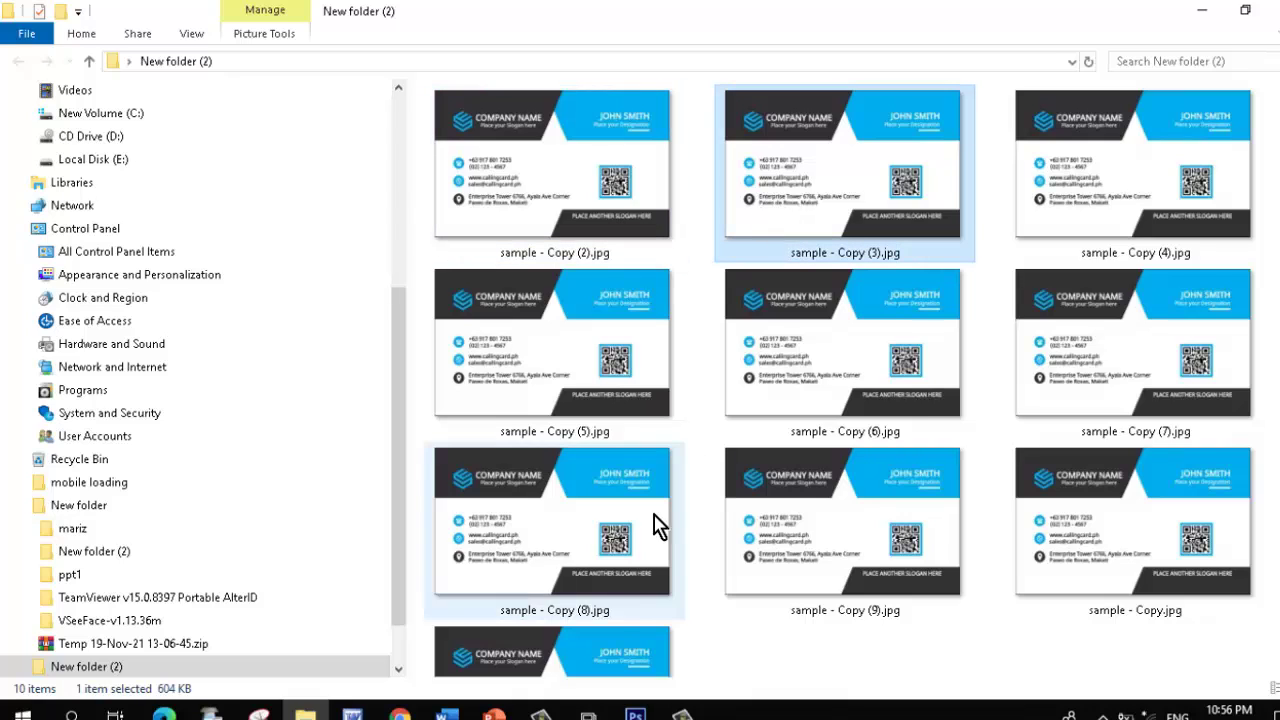
left_click(635, 712)
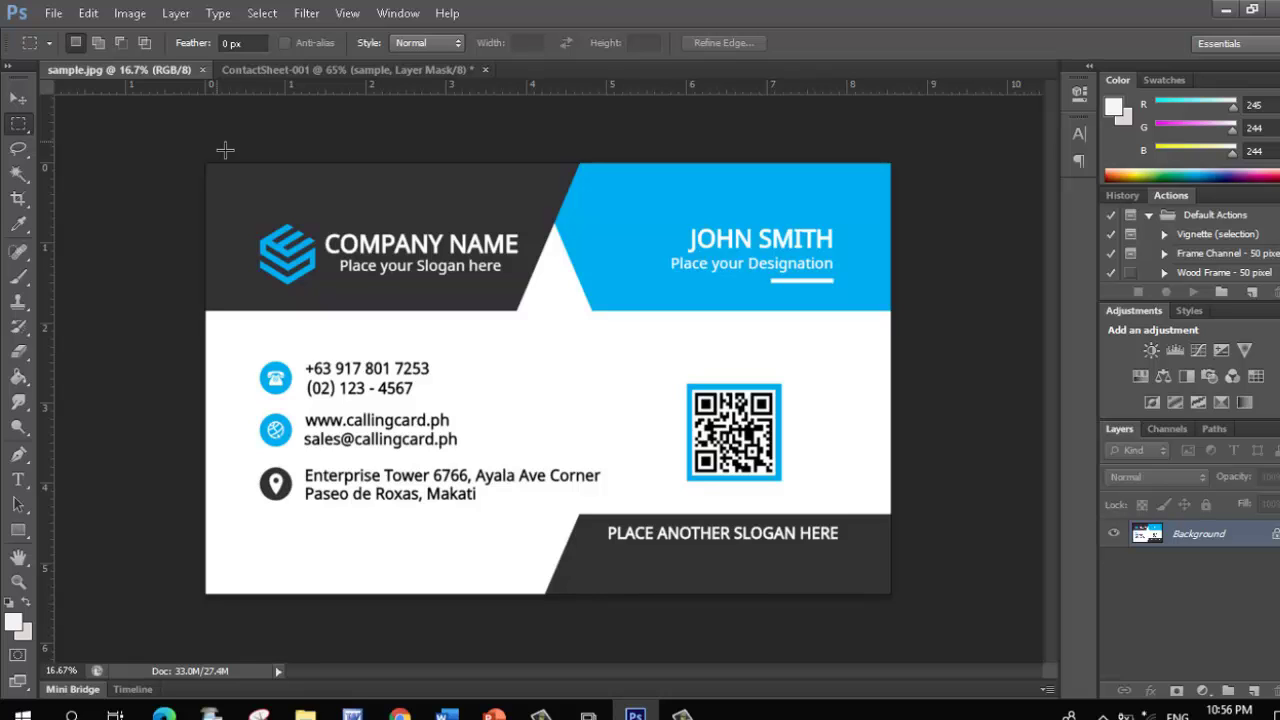
Switch to File Explorer and look through the individual sample.jpg copies in New folder (2), from Copy (2) to Copy (7)
left_click(1225, 9)
left_click(600, 214)
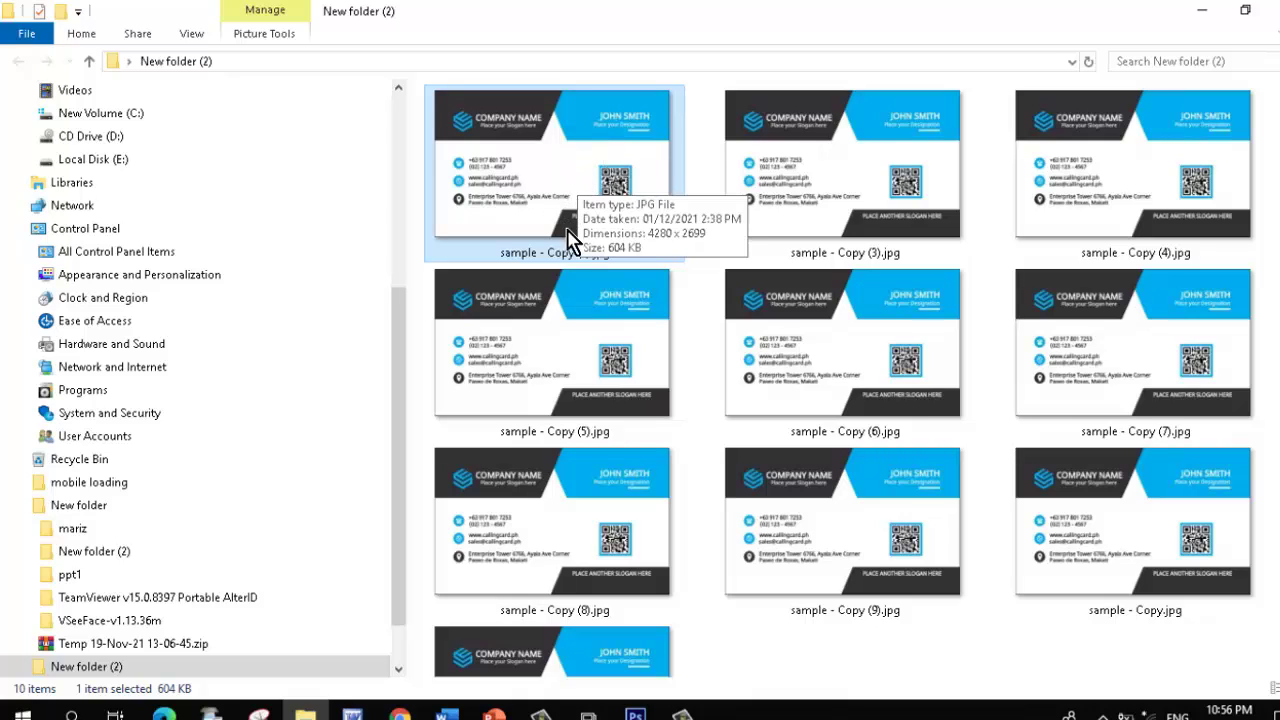
left_click(849, 200)
left_click(1090, 183)
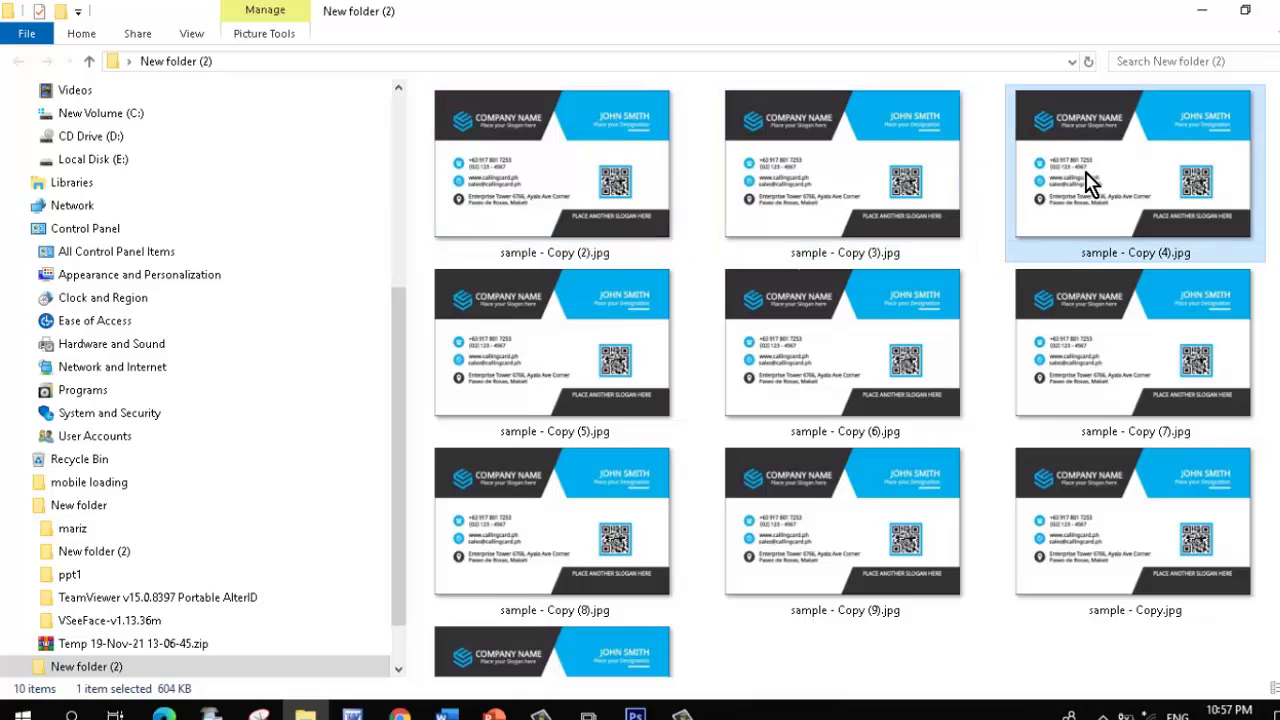
left_click(640, 405)
left_click(943, 337)
left_click(1120, 343)
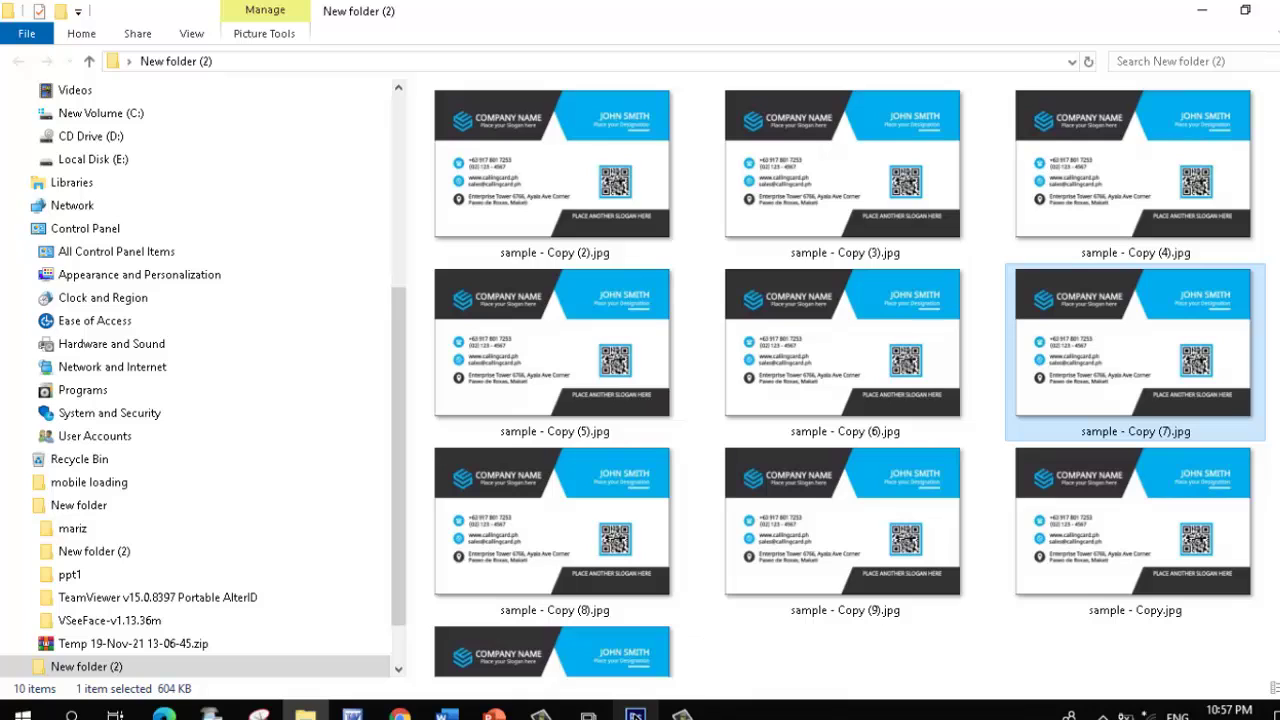
Switch back to Photoshop to review the whole ContactSheet-001 page, and minimize both Photoshop and File Explorer to reveal the desktop
left_click(635, 714)
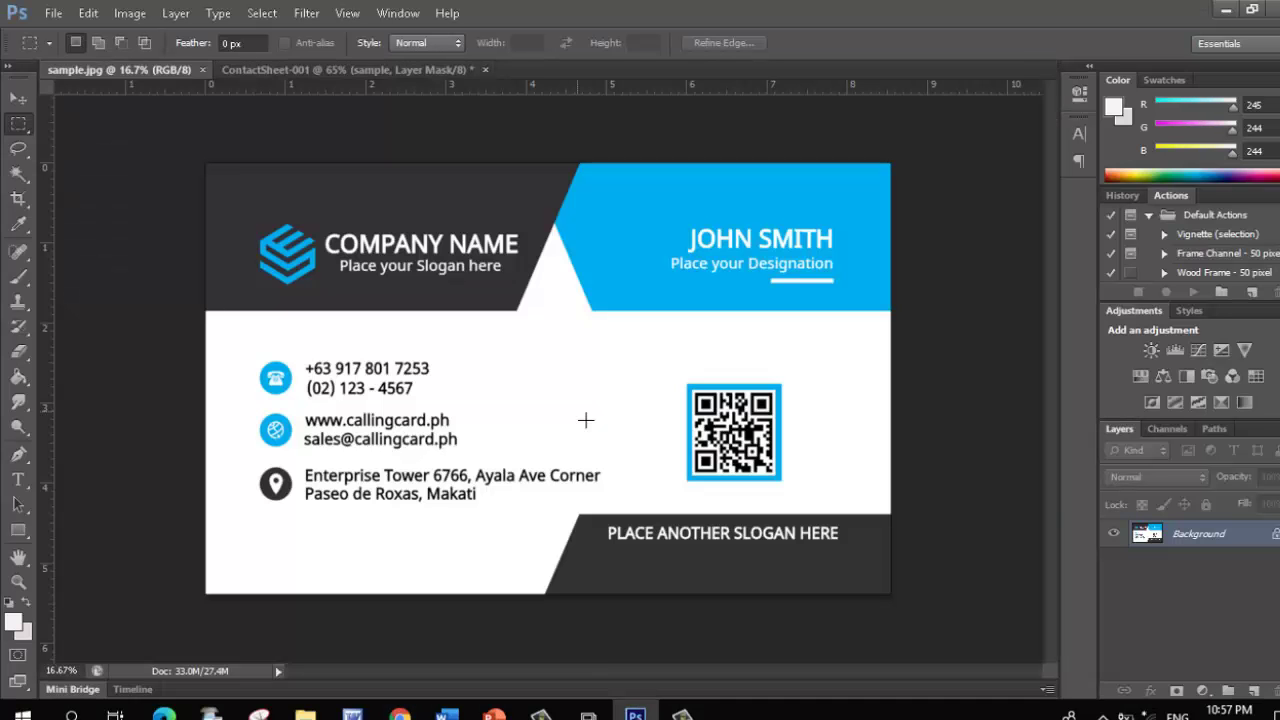
left_click(361, 72)
scroll(750, 318, "down", 5)
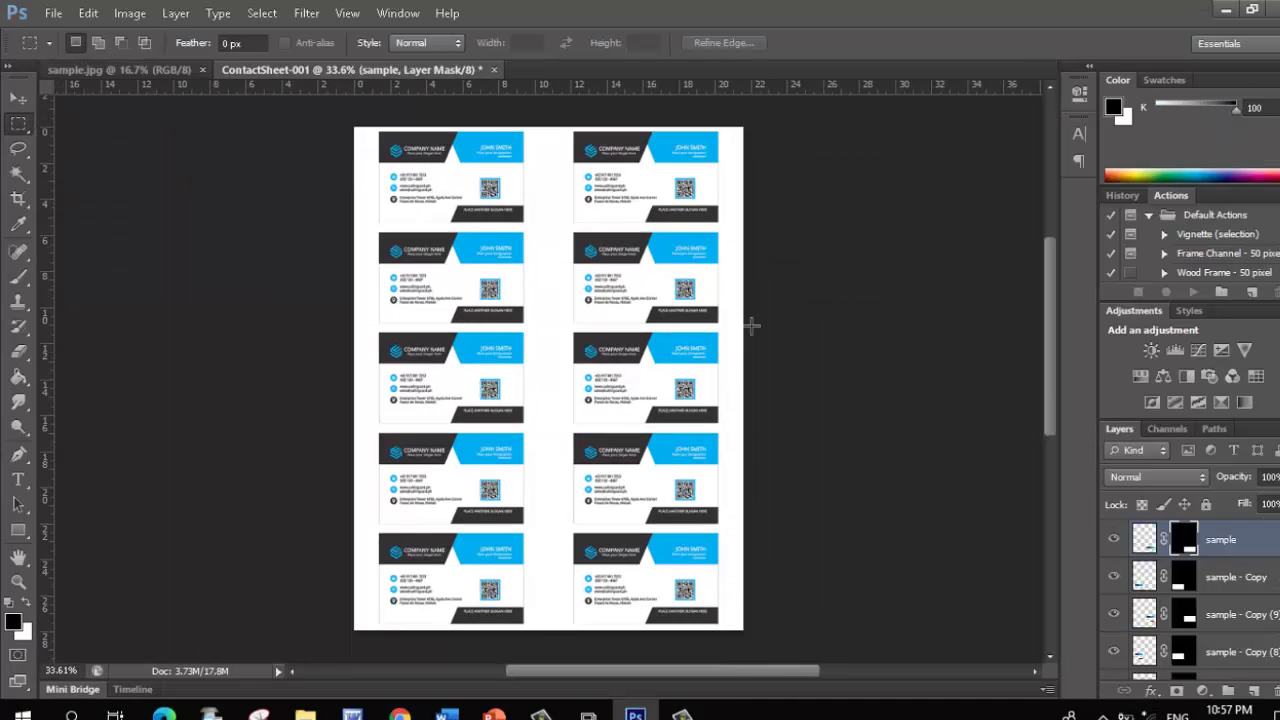
scroll(750, 320, "up", 6)
left_click(1227, 12)
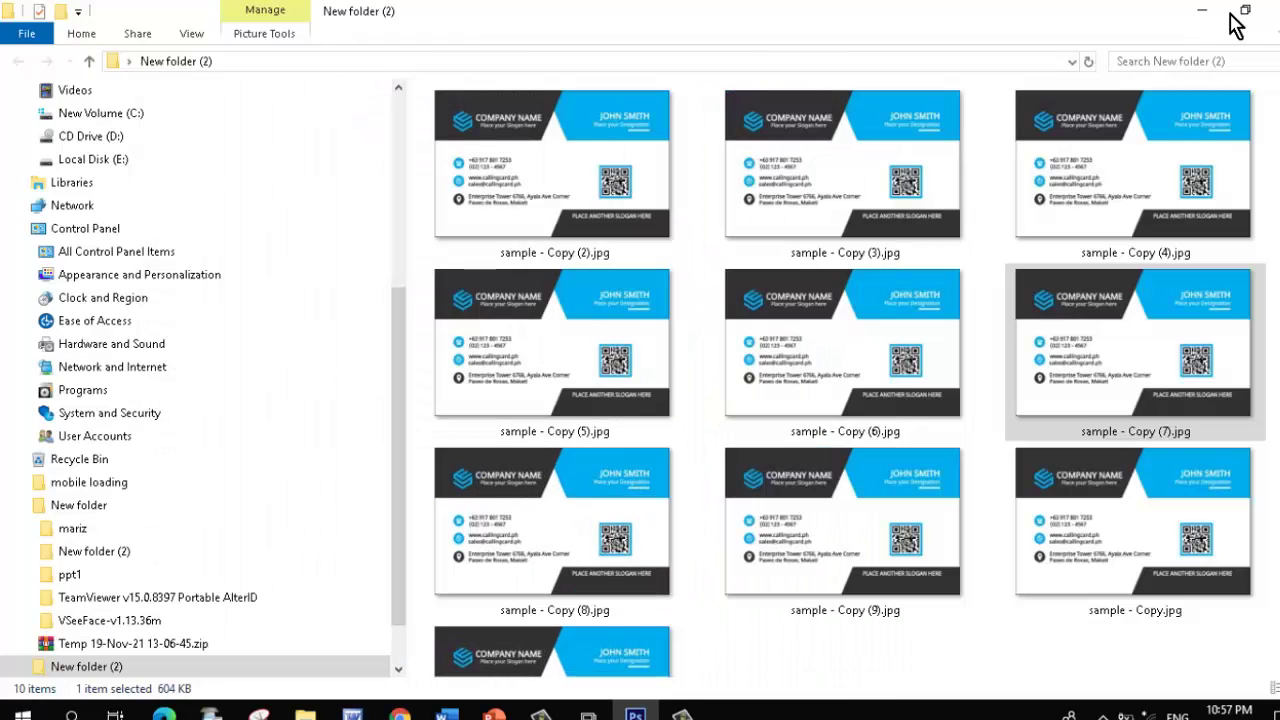
left_click(1202, 12)
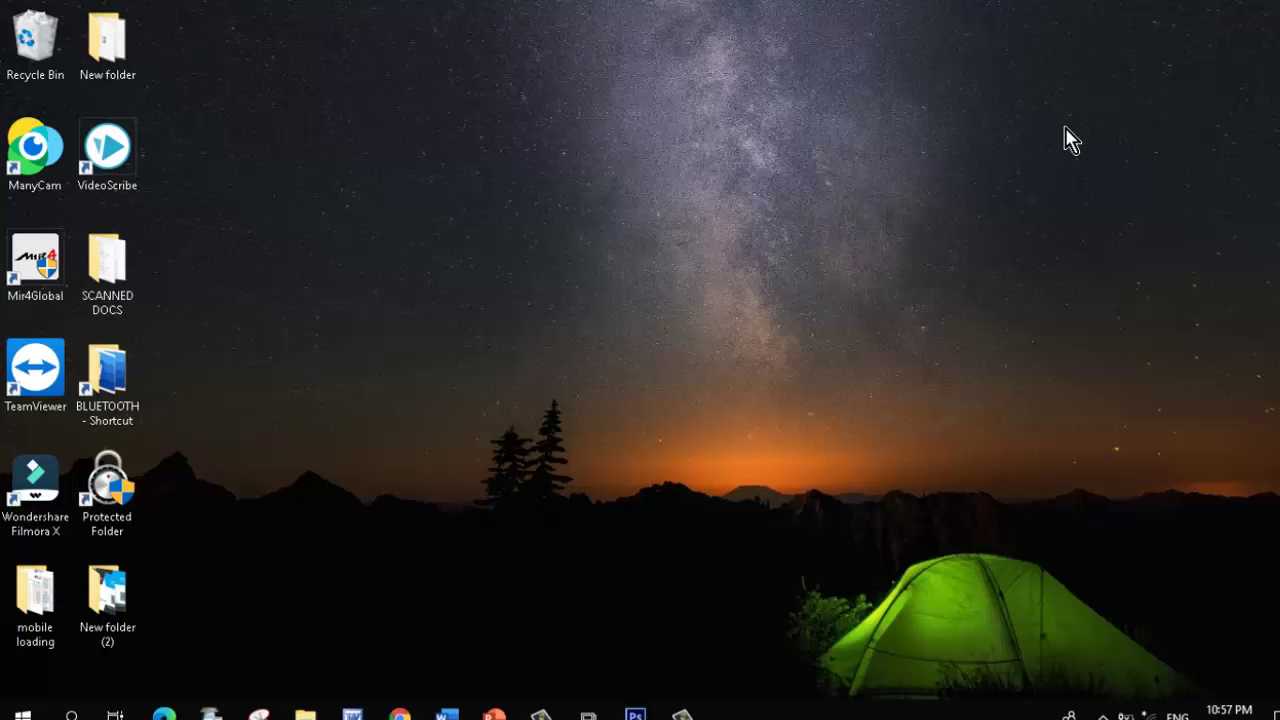